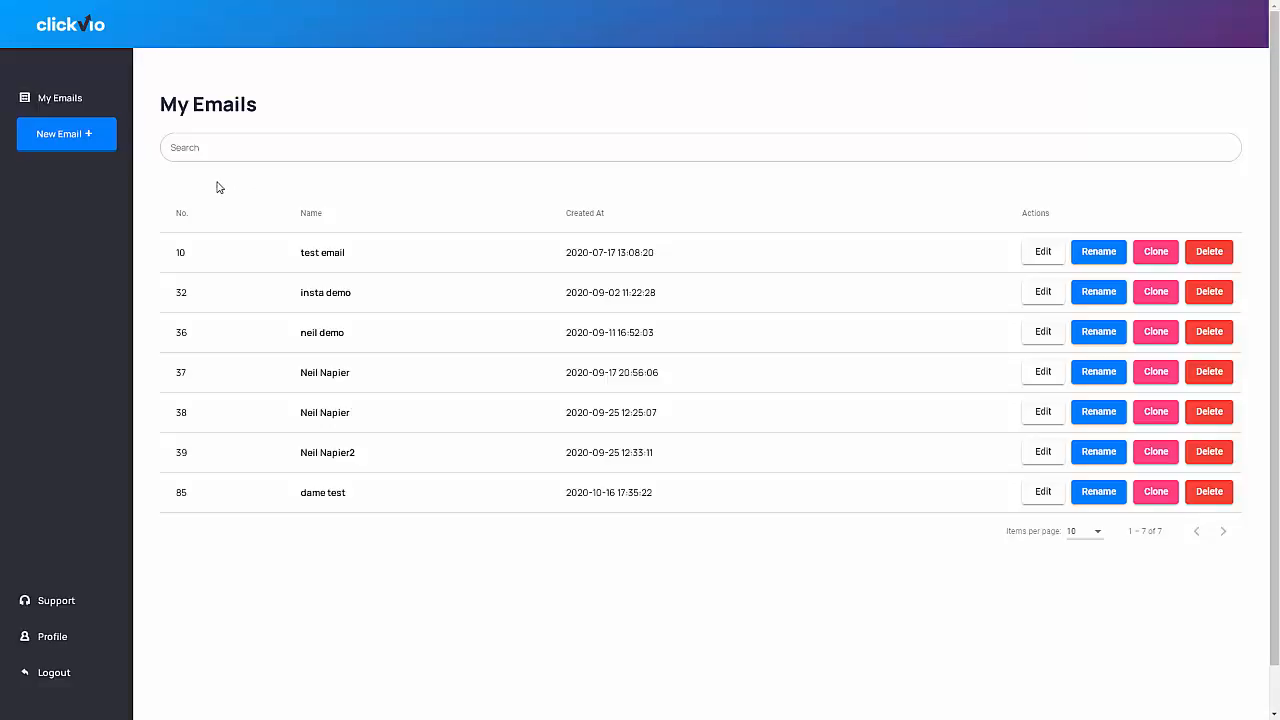
Create a new email named "Clickvio recommendation" using the Basic White template
left_click(100, 146)
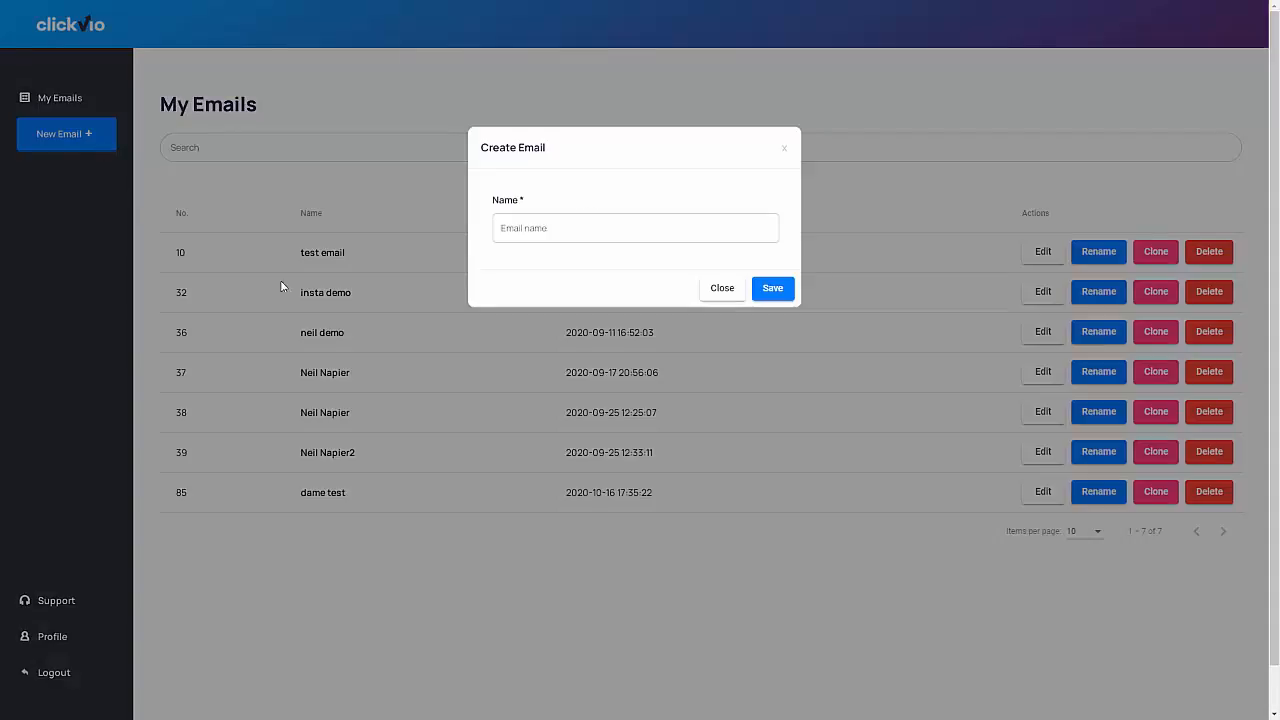
left_click(554, 229)
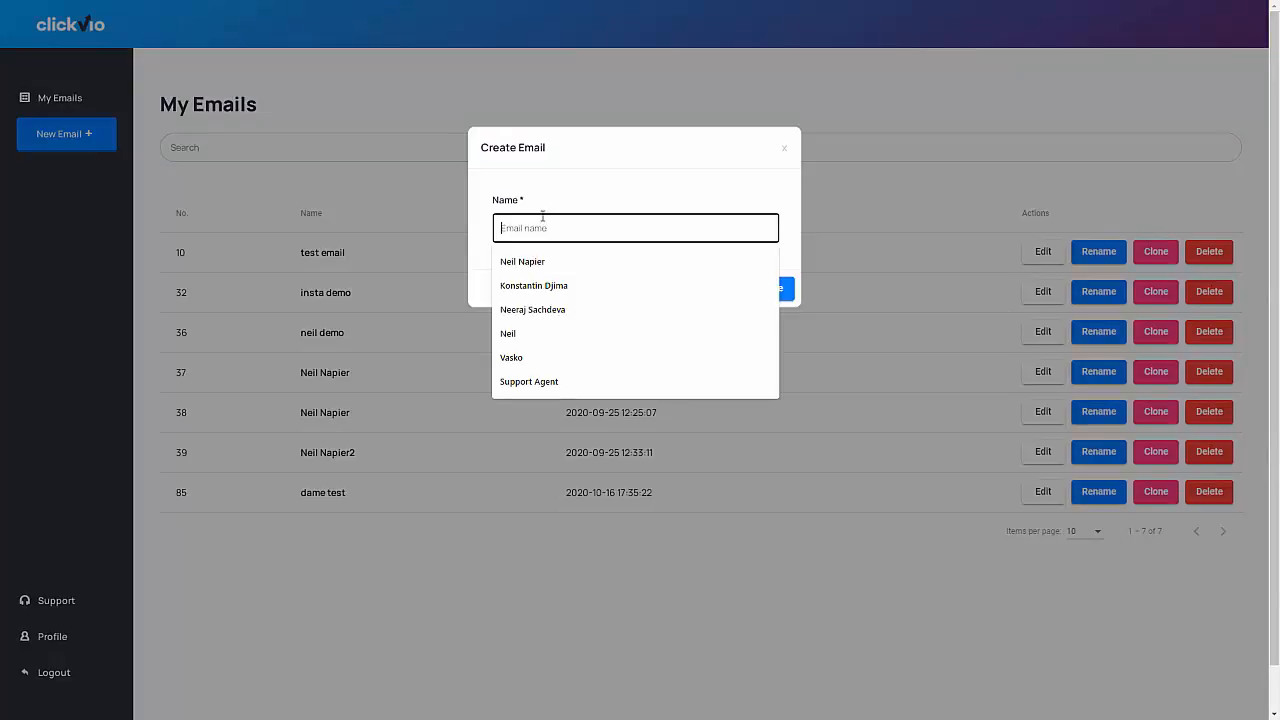
type("Cl")
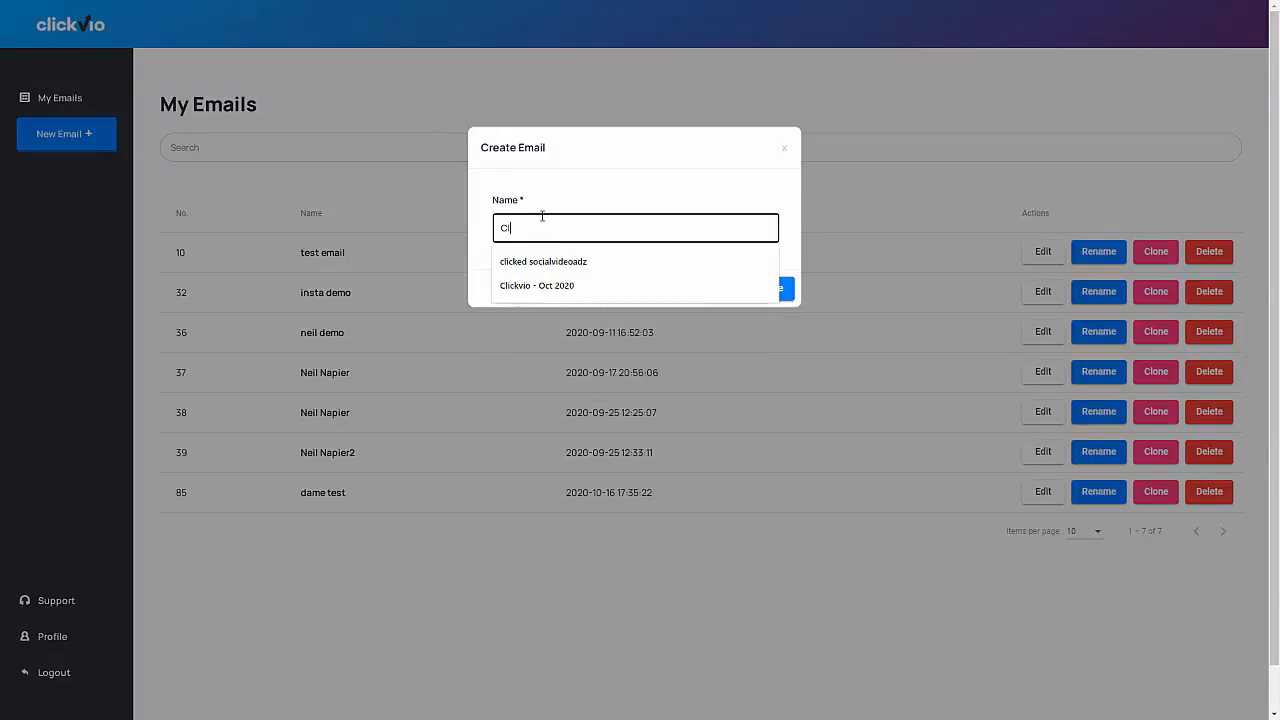
type("ickvio recommendation")
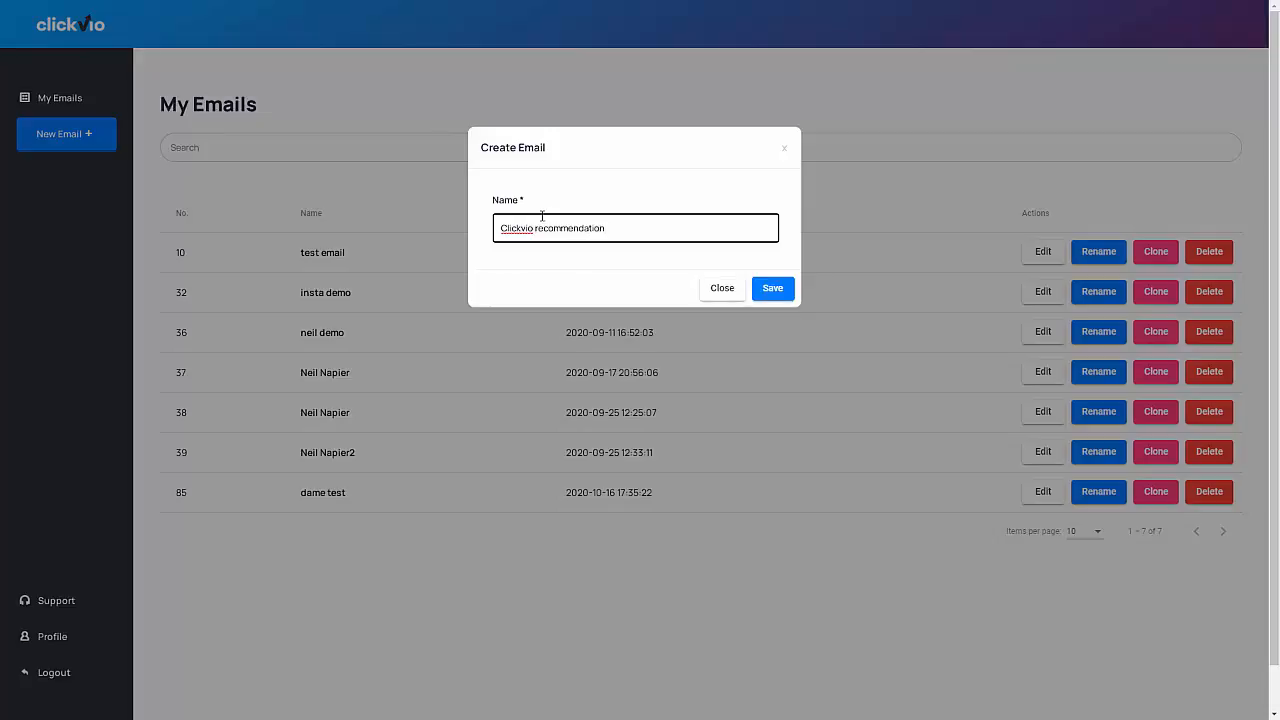
left_click(772, 290)
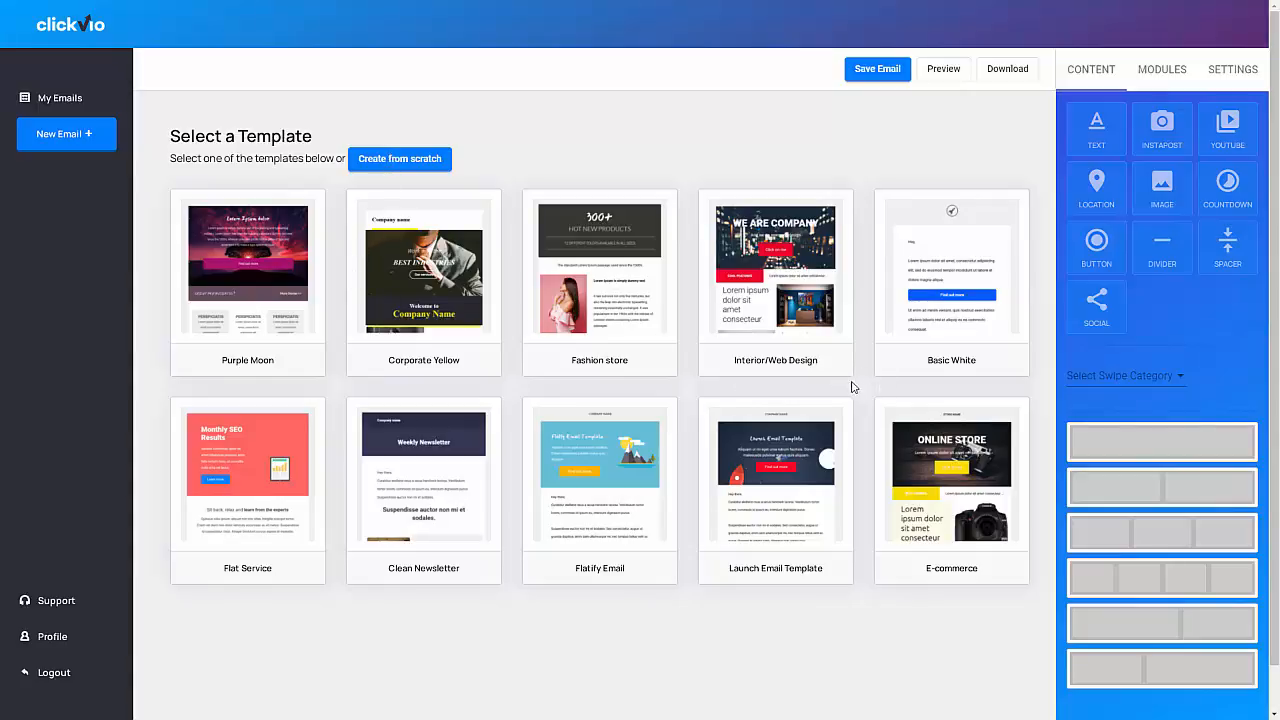
left_click(985, 330)
scroll(667, 432, "down", 1)
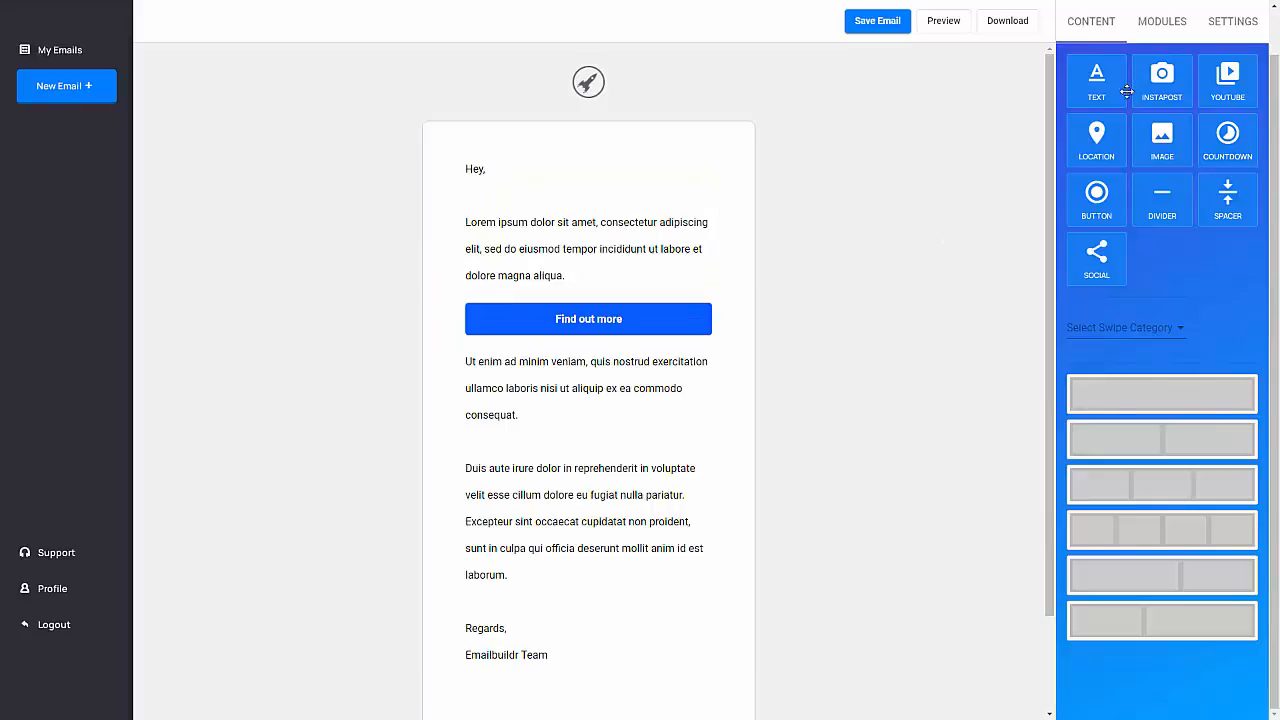
Try out a text block above the greeting in the email body and delete it
left_click_drag(1096, 80, 552, 177)
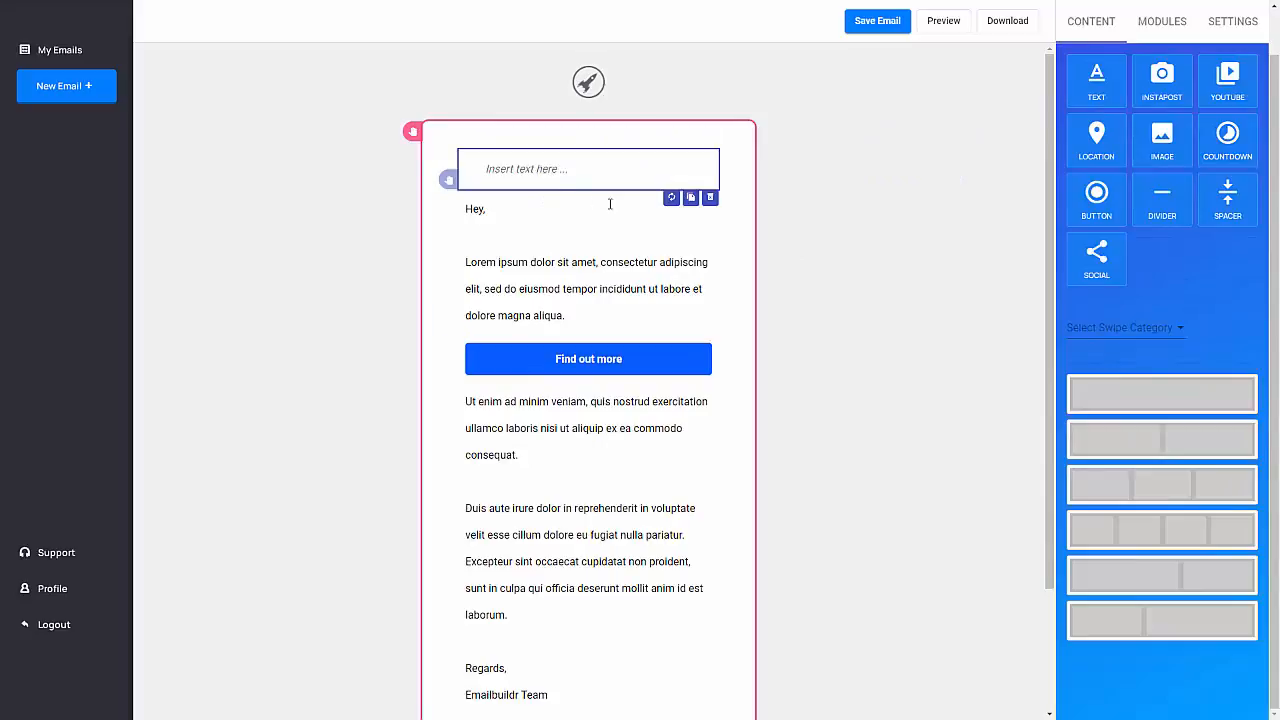
left_click(710, 197)
left_click(668, 385)
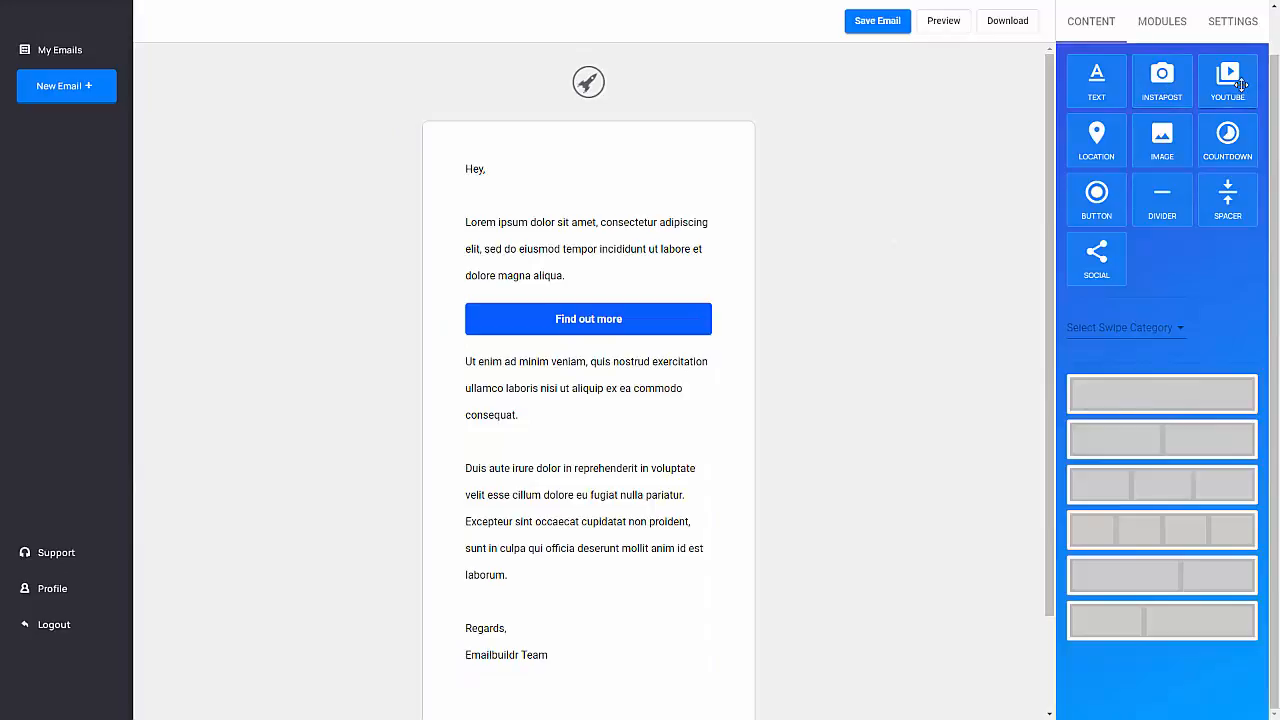
Try out a YouTube video block above the greeting and delete it
left_click_drag(1238, 86, 702, 183)
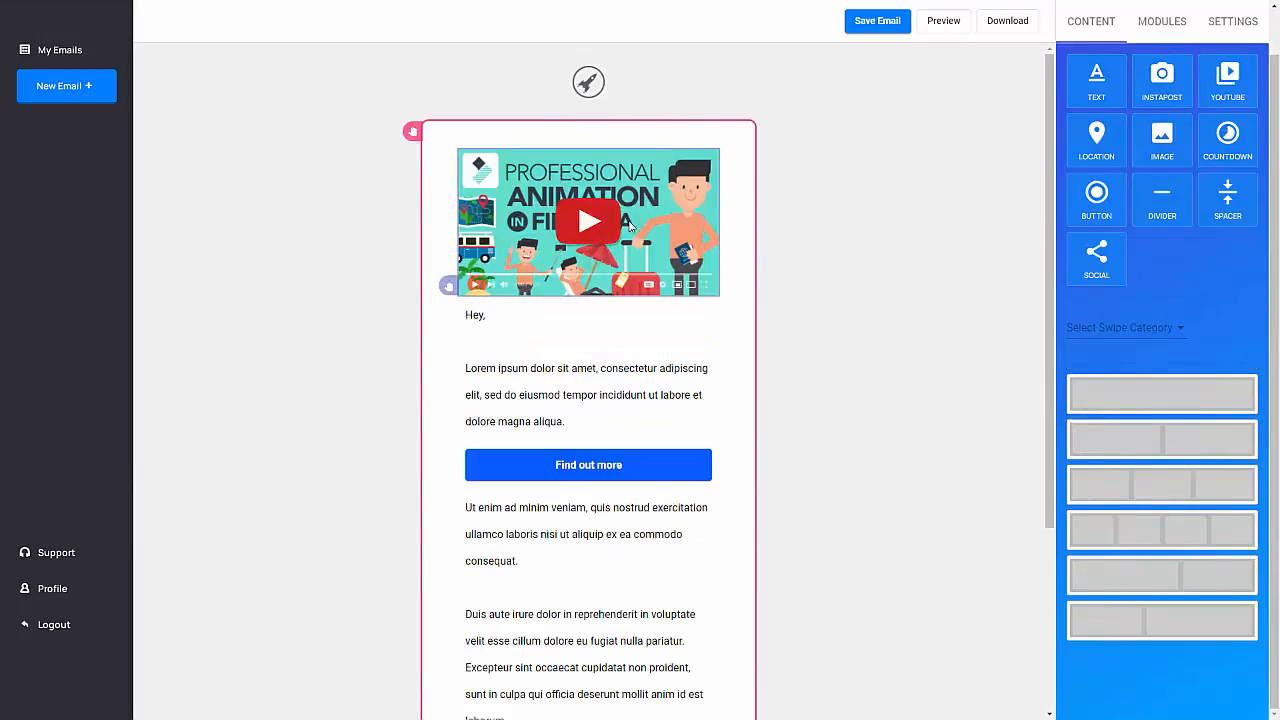
left_click(693, 227)
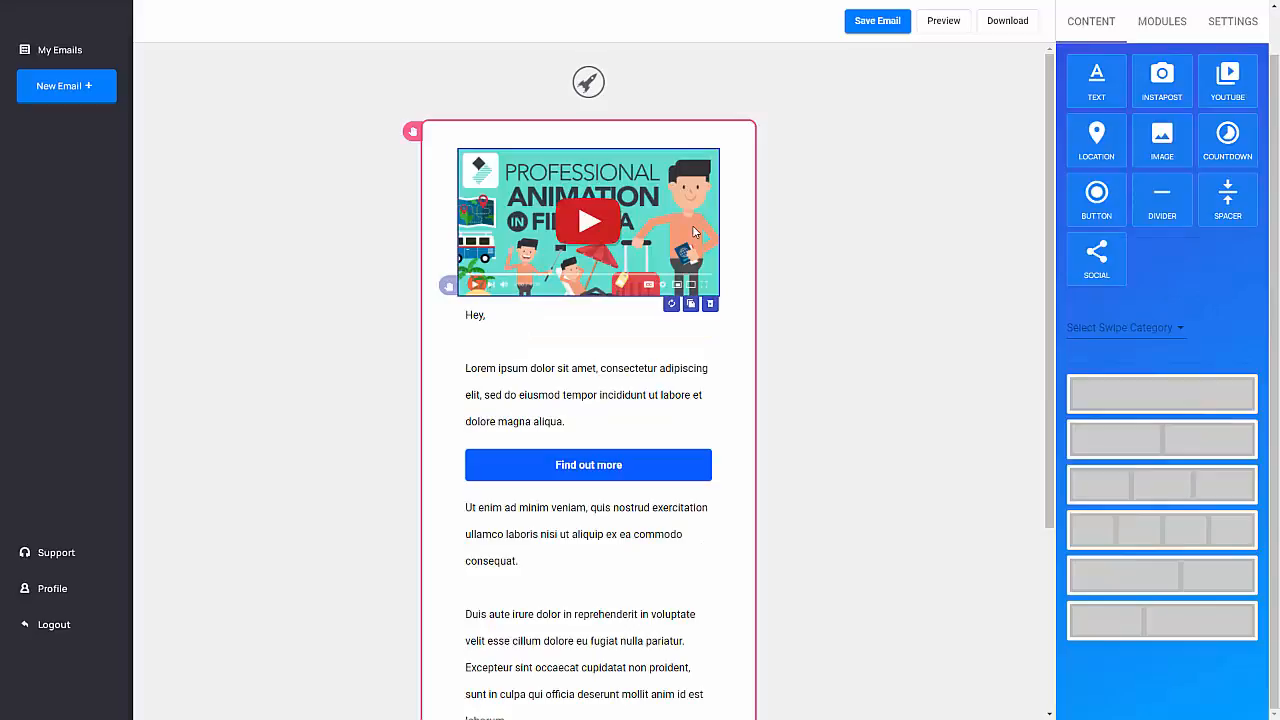
left_click(710, 303)
left_click(666, 385)
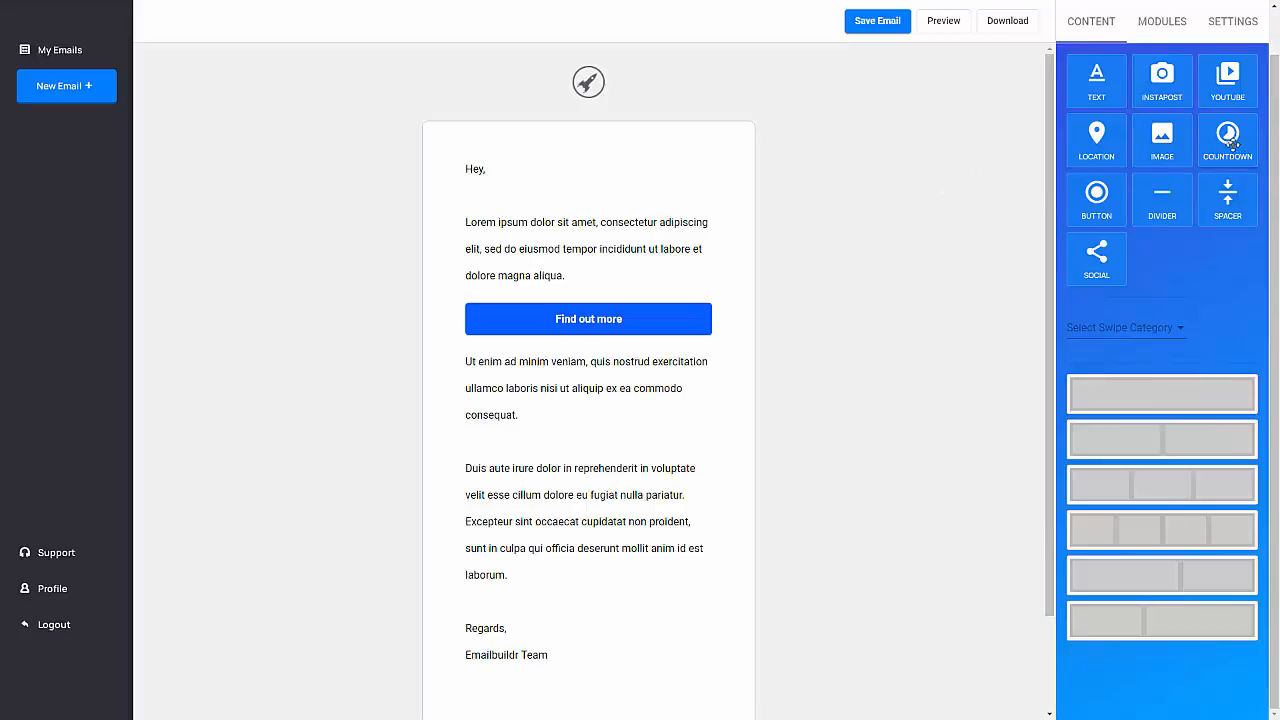
Add a countdown block to the email body and position it directly below the "Find out more" button
left_click_drag(1228, 140, 615, 228)
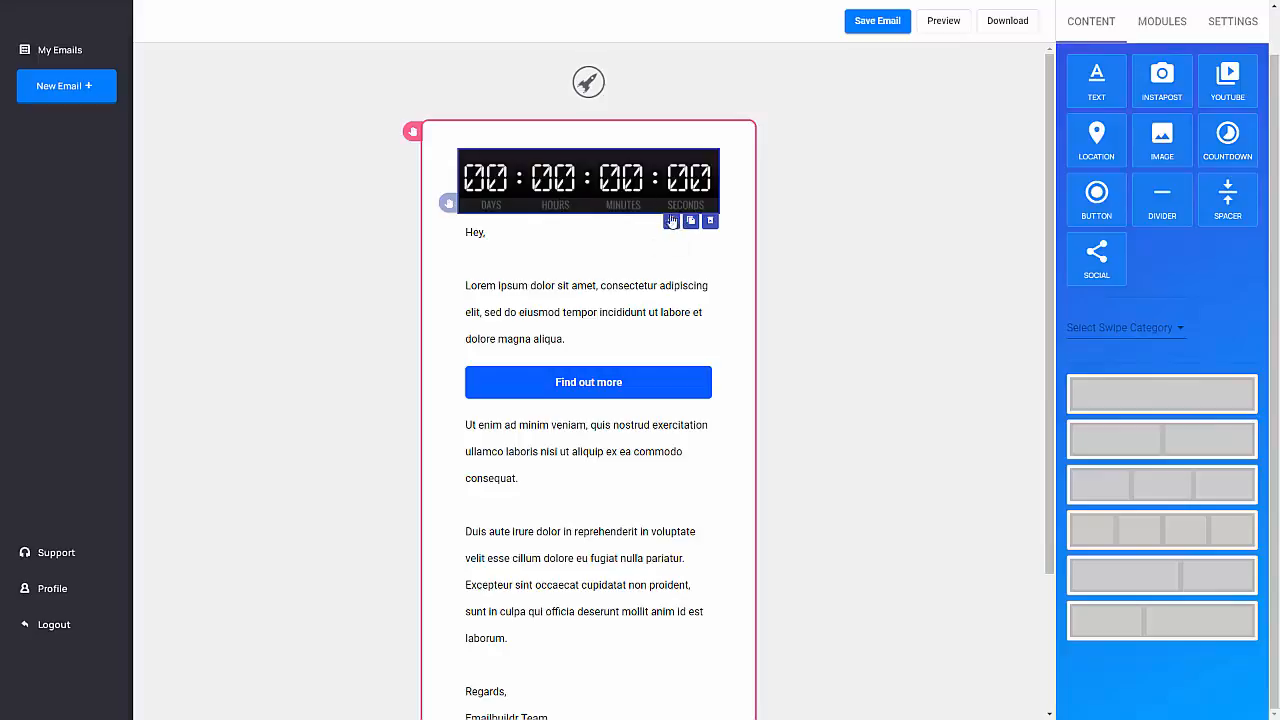
left_click_drag(651, 208, 694, 390)
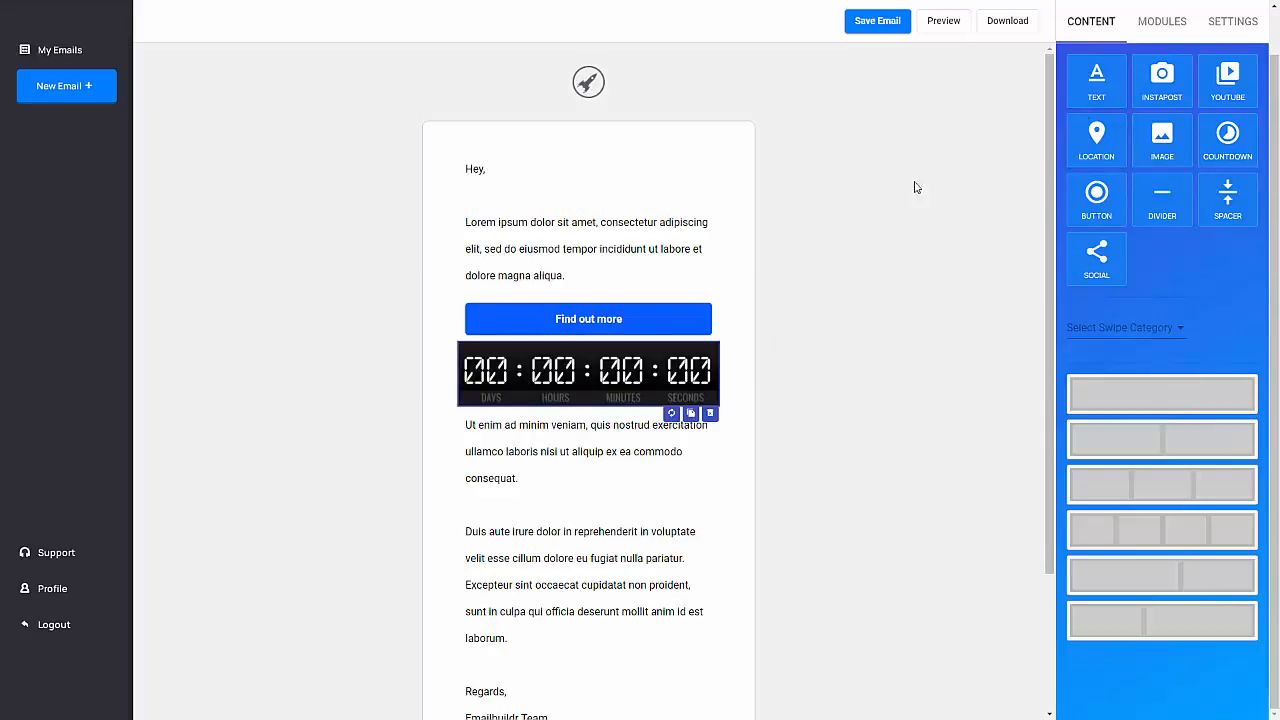
Review the countdown block's date, size and attribute settings and the "Find out more" button's text settings
left_click(1244, 22)
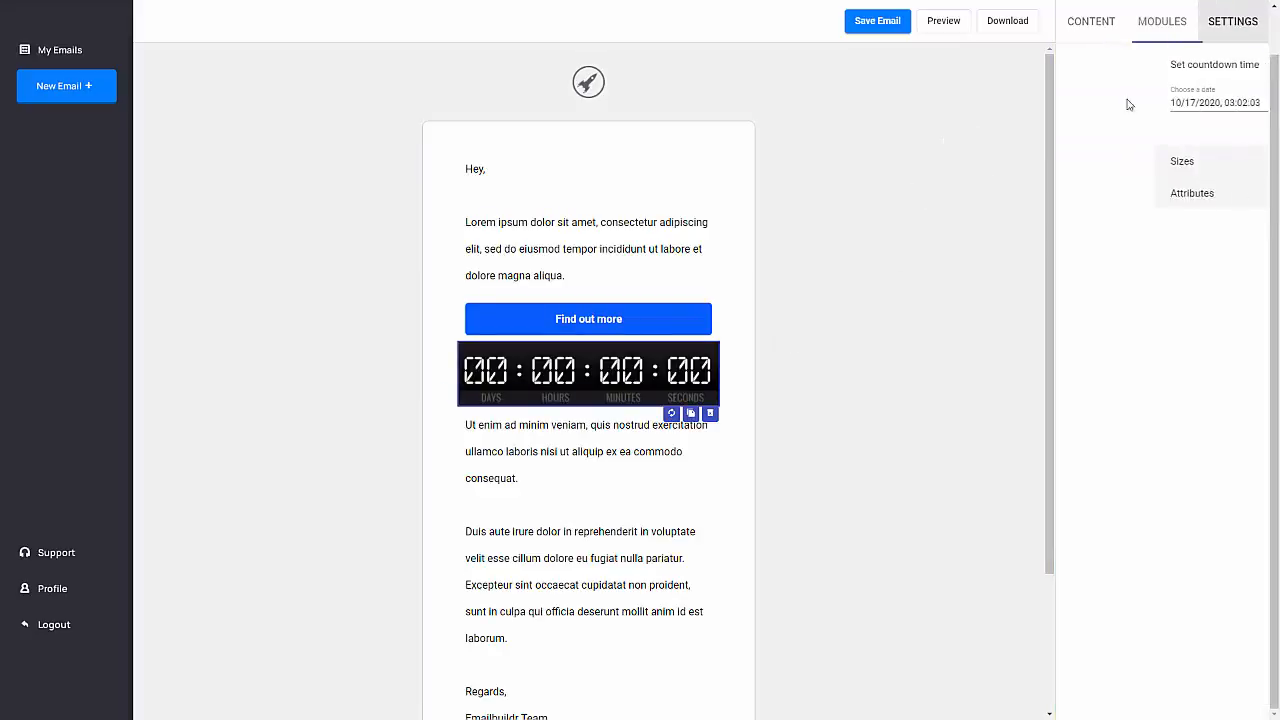
left_click(648, 320)
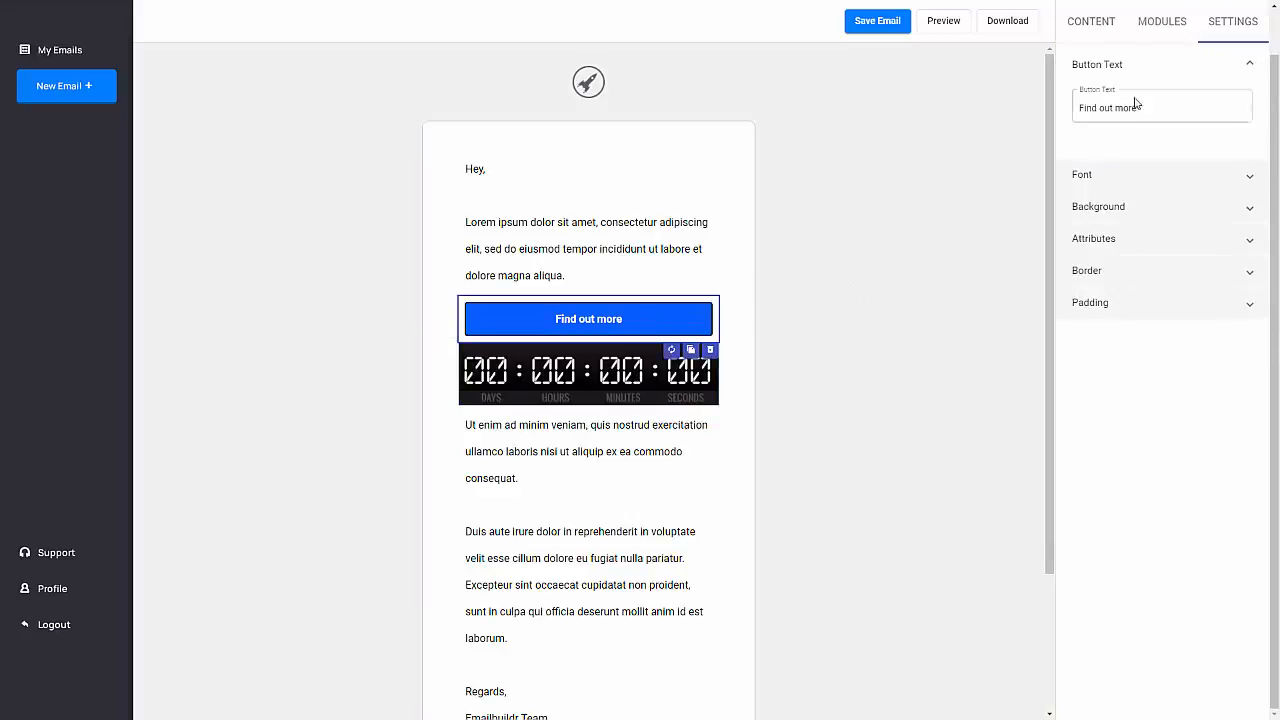
left_click(588, 378)
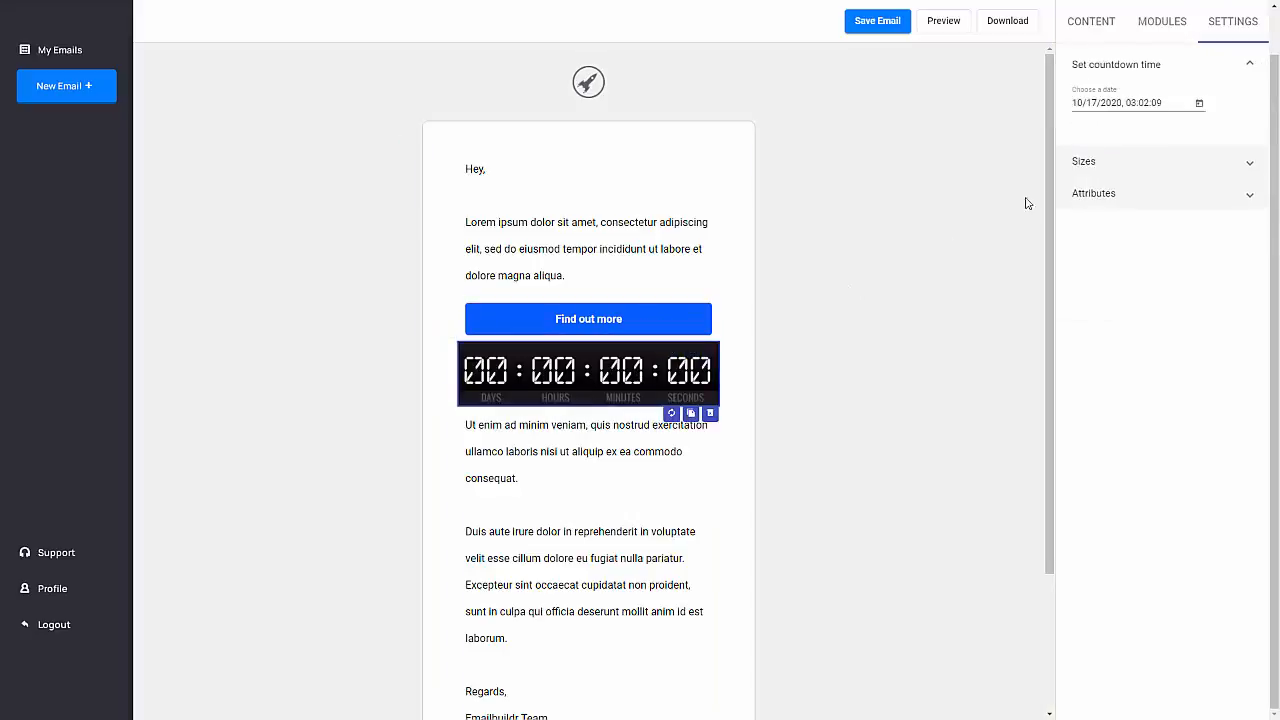
left_click(1110, 103)
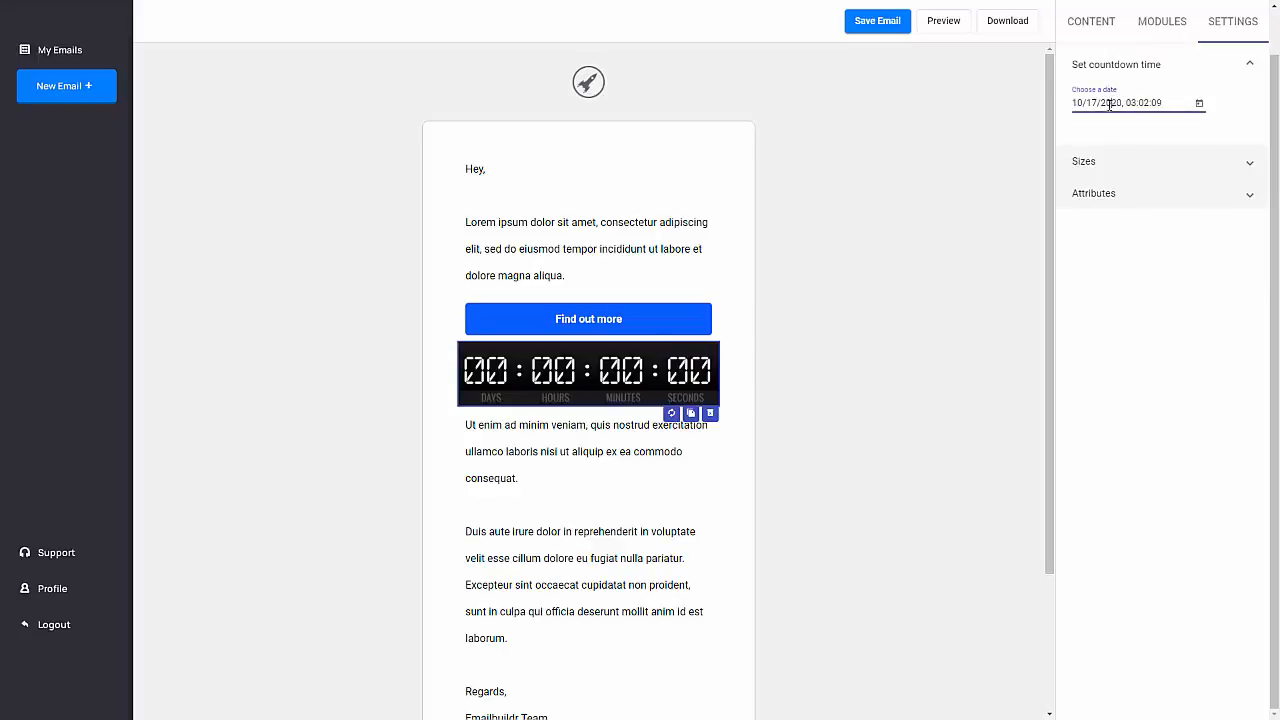
left_click(1125, 168)
left_click(1118, 268)
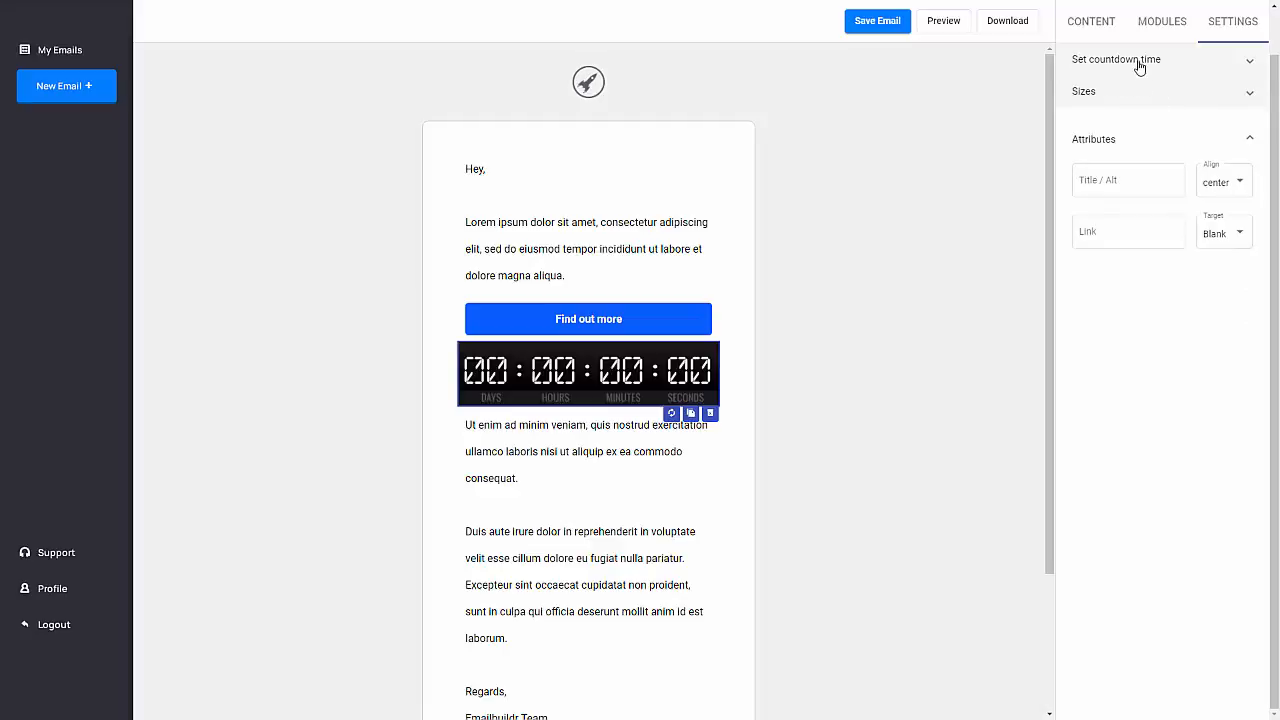
Move the countdown block above the "Hey," greeting in the email body
left_click(1110, 33)
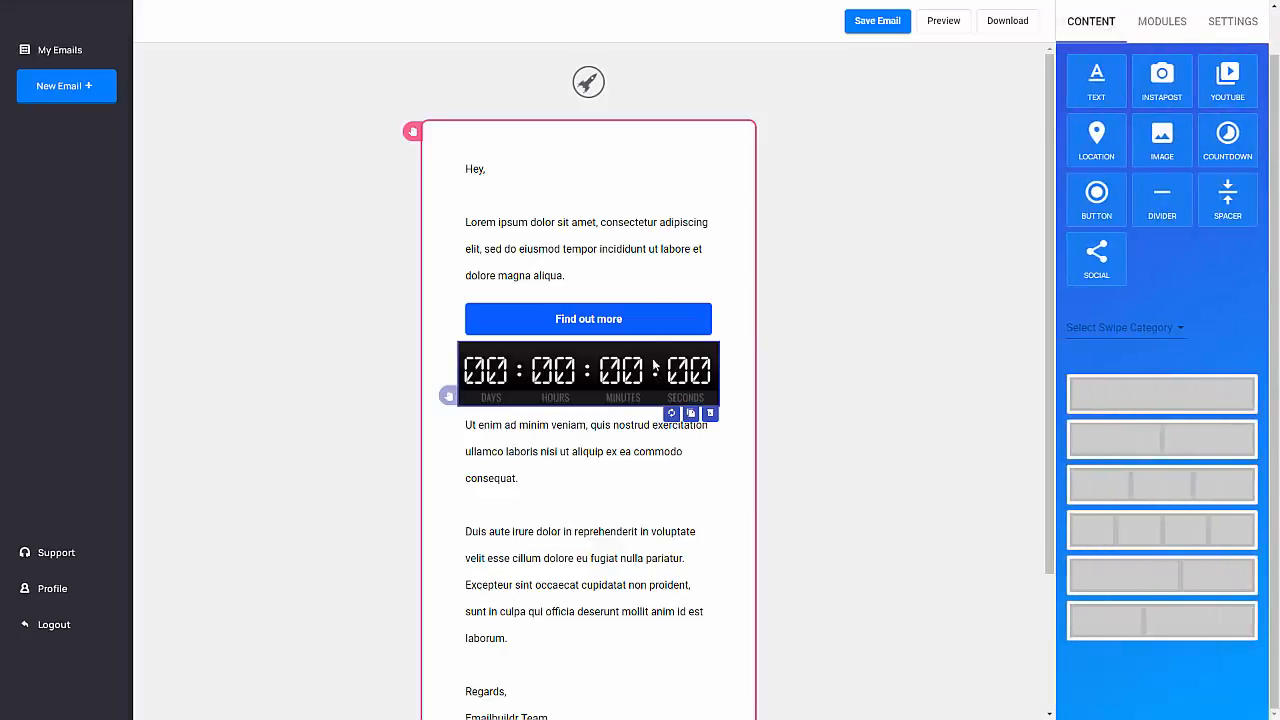
left_click_drag(656, 367, 640, 142)
left_click_drag(449, 396, 454, 186)
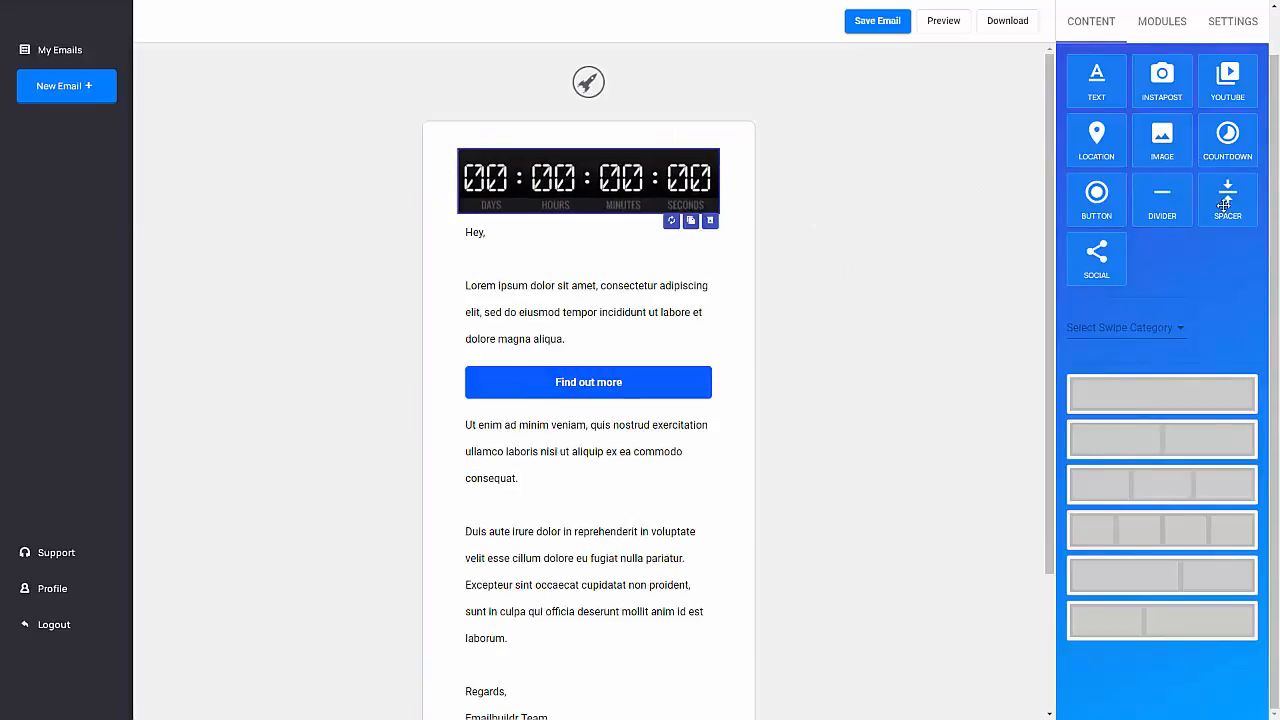
Insert a social block above the "Find out more" button and add Facebook, Instagram and Pinterest icons to it
left_click_drag(1099, 259, 591, 405)
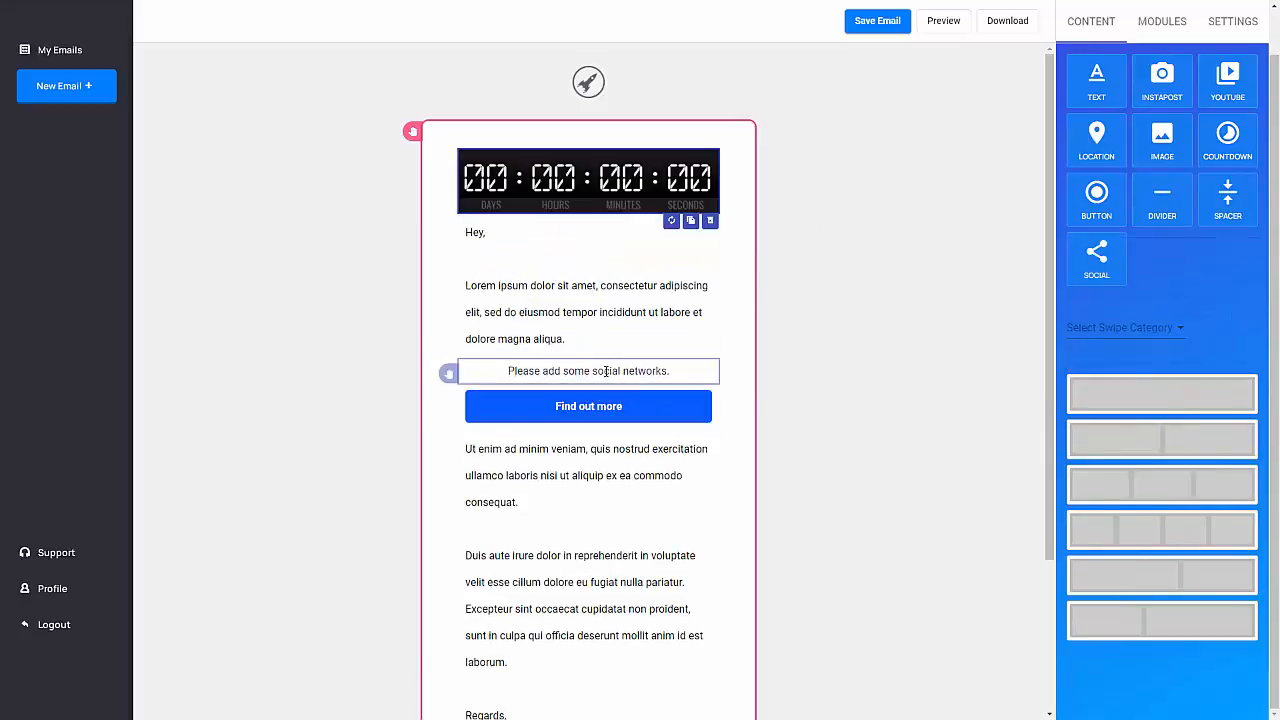
left_click(606, 371)
left_click(1245, 27)
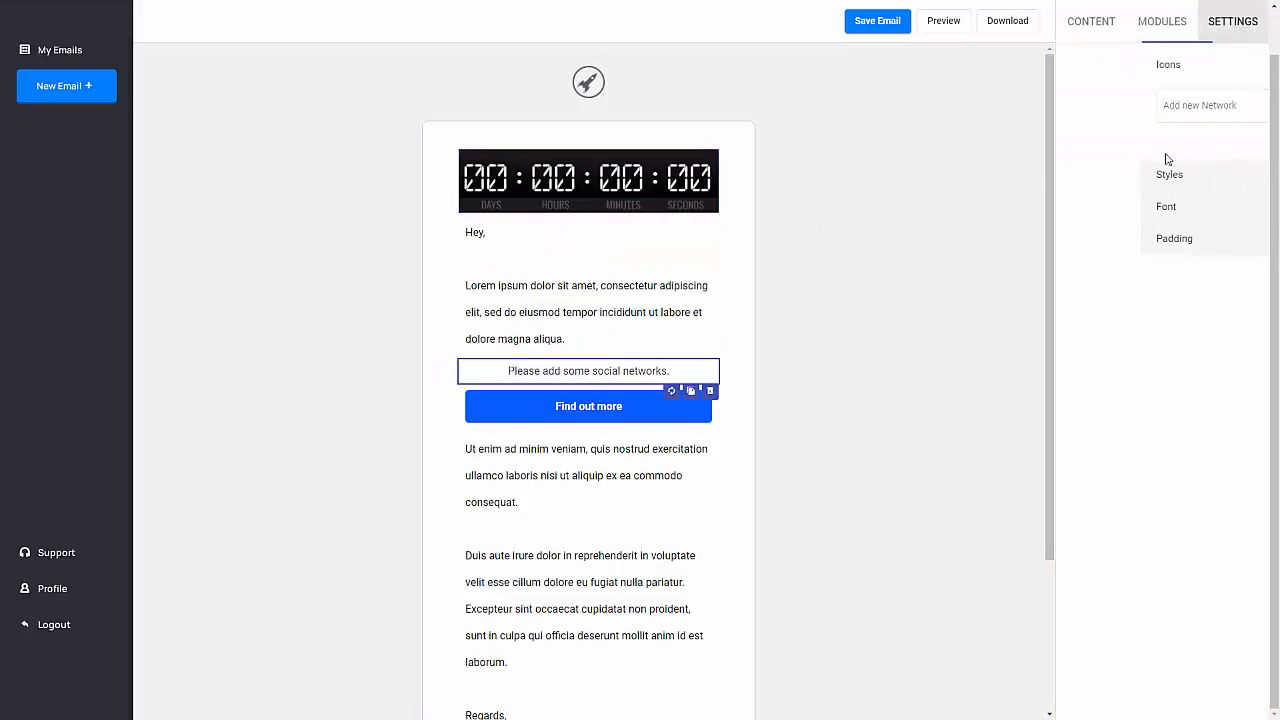
left_click(1161, 110)
left_click(1150, 136)
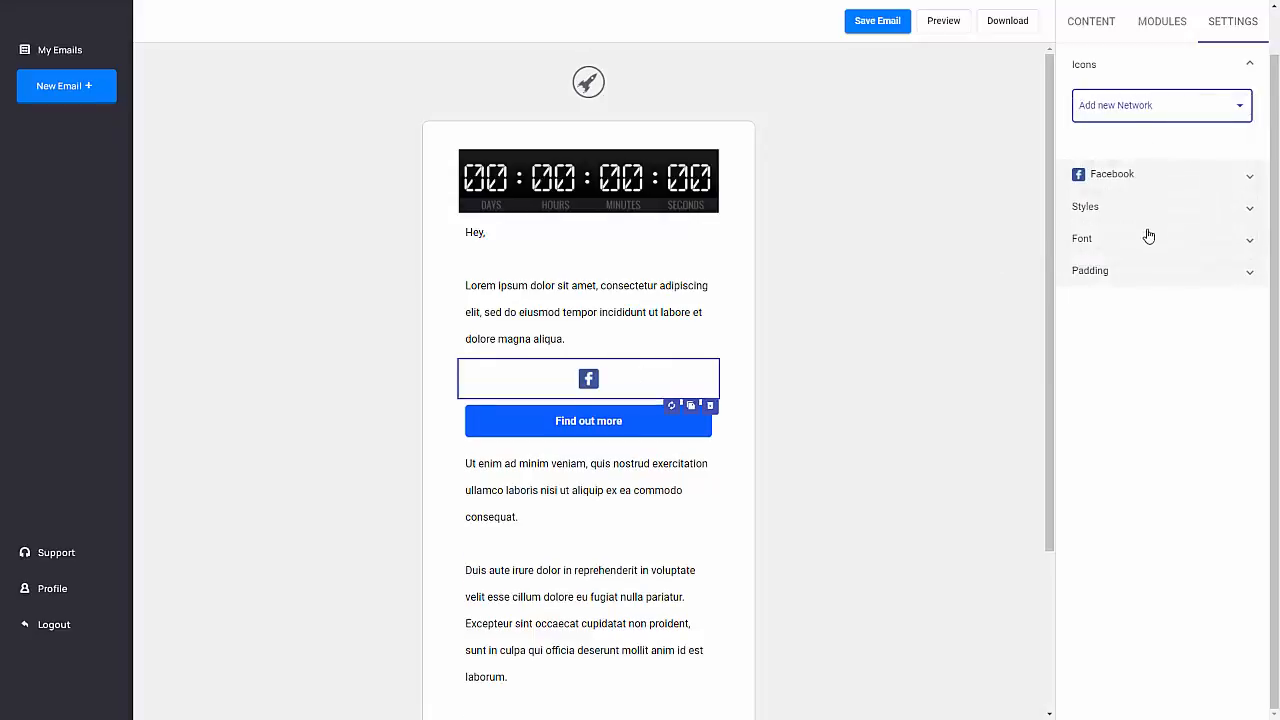
left_click(1196, 116)
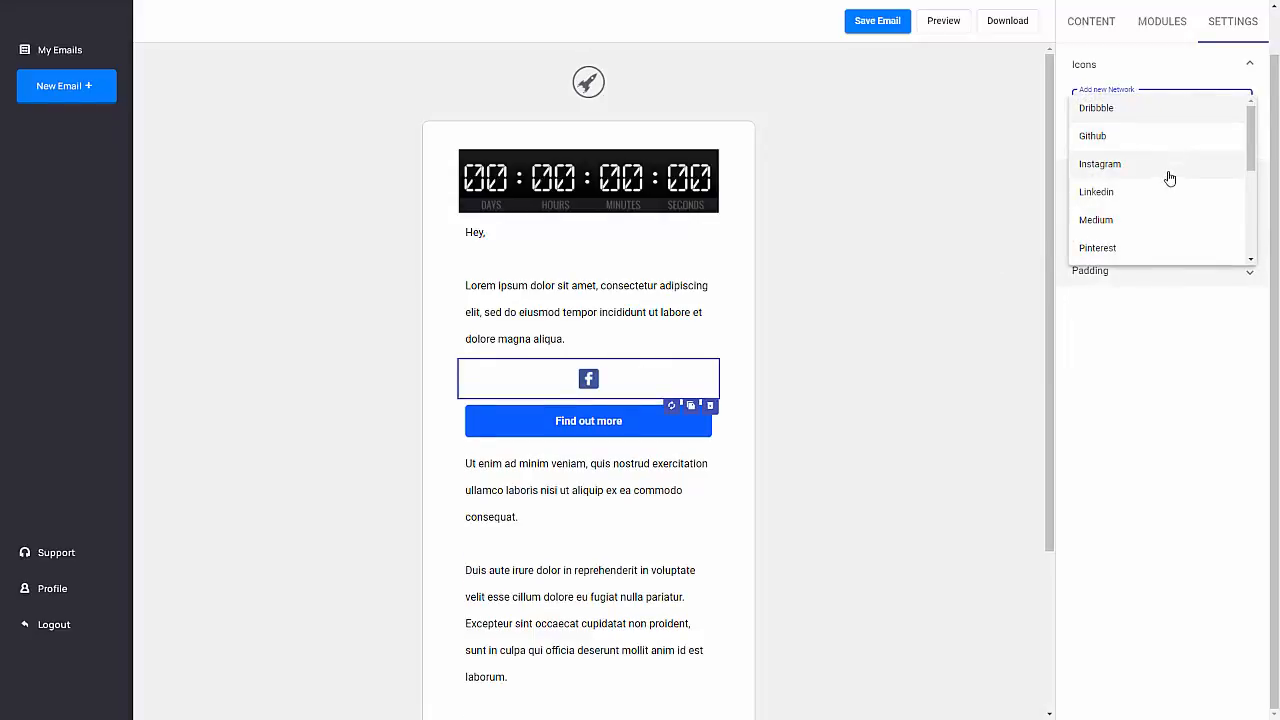
left_click(1170, 168)
left_click(1166, 113)
left_click(1155, 214)
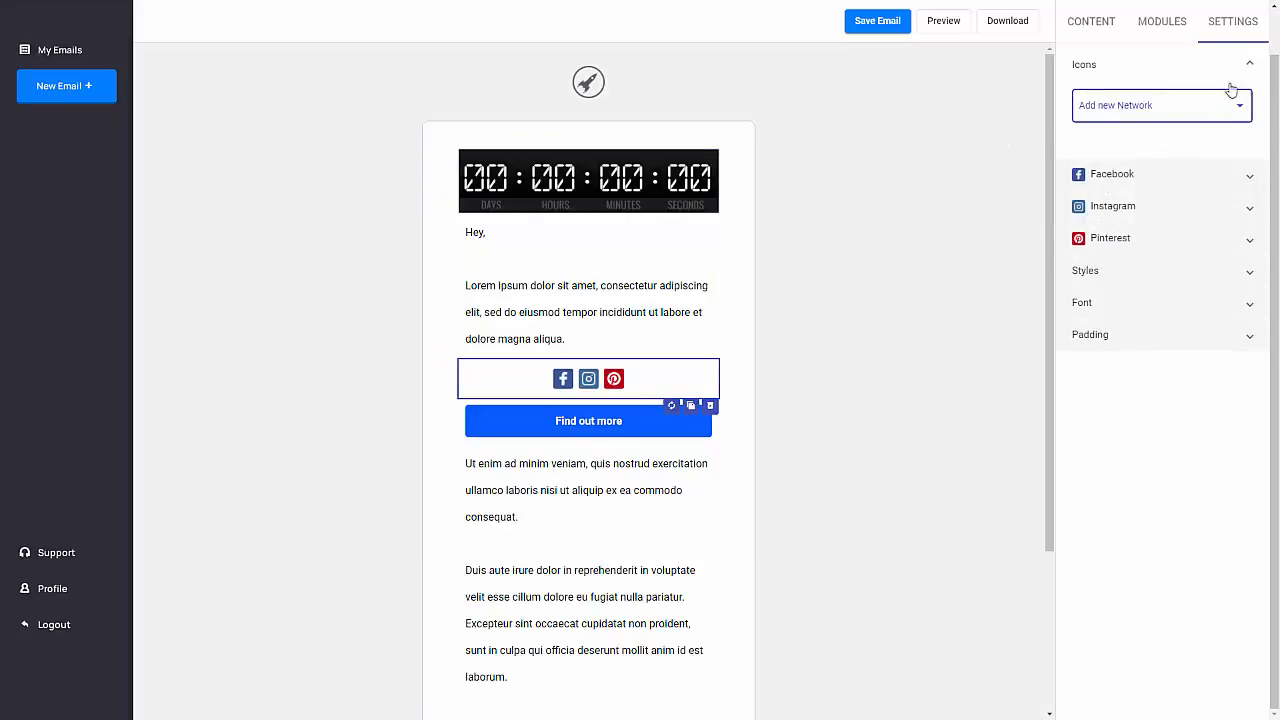
Choose the Beauty/Skin Care swipe category and browse its list of email swipes
left_click(1098, 27)
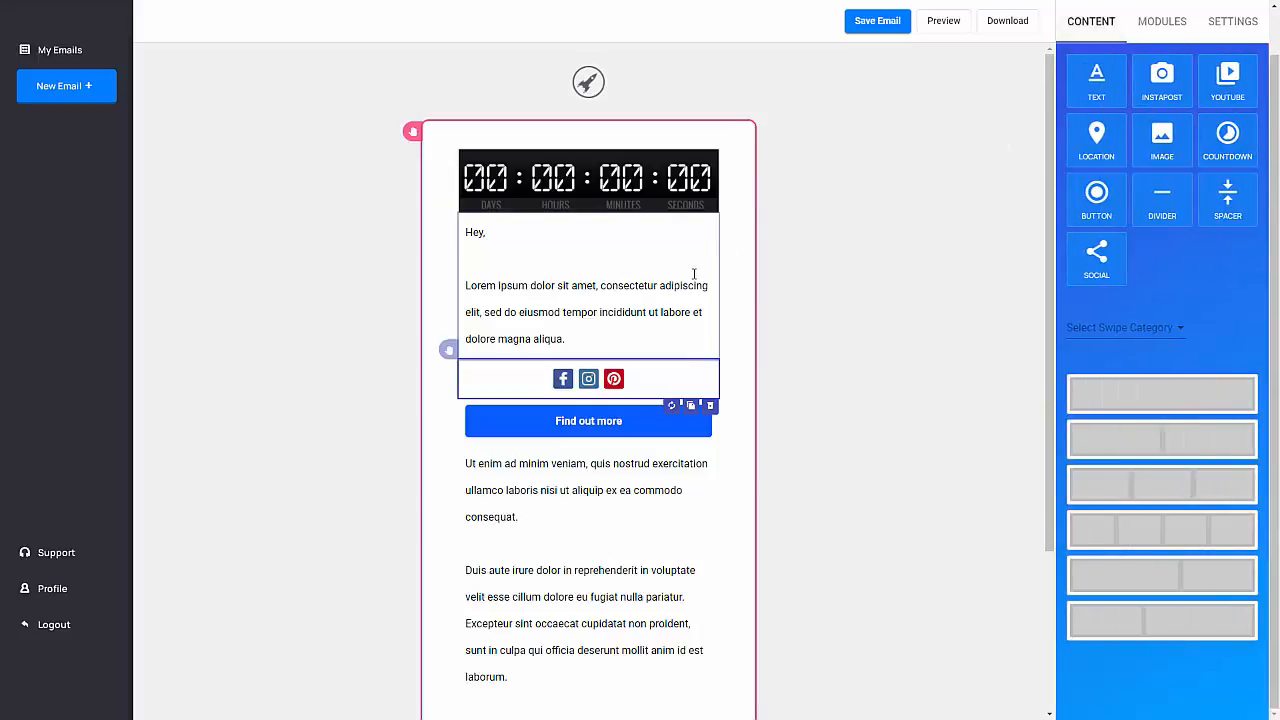
scroll(640, 480, "down", 2)
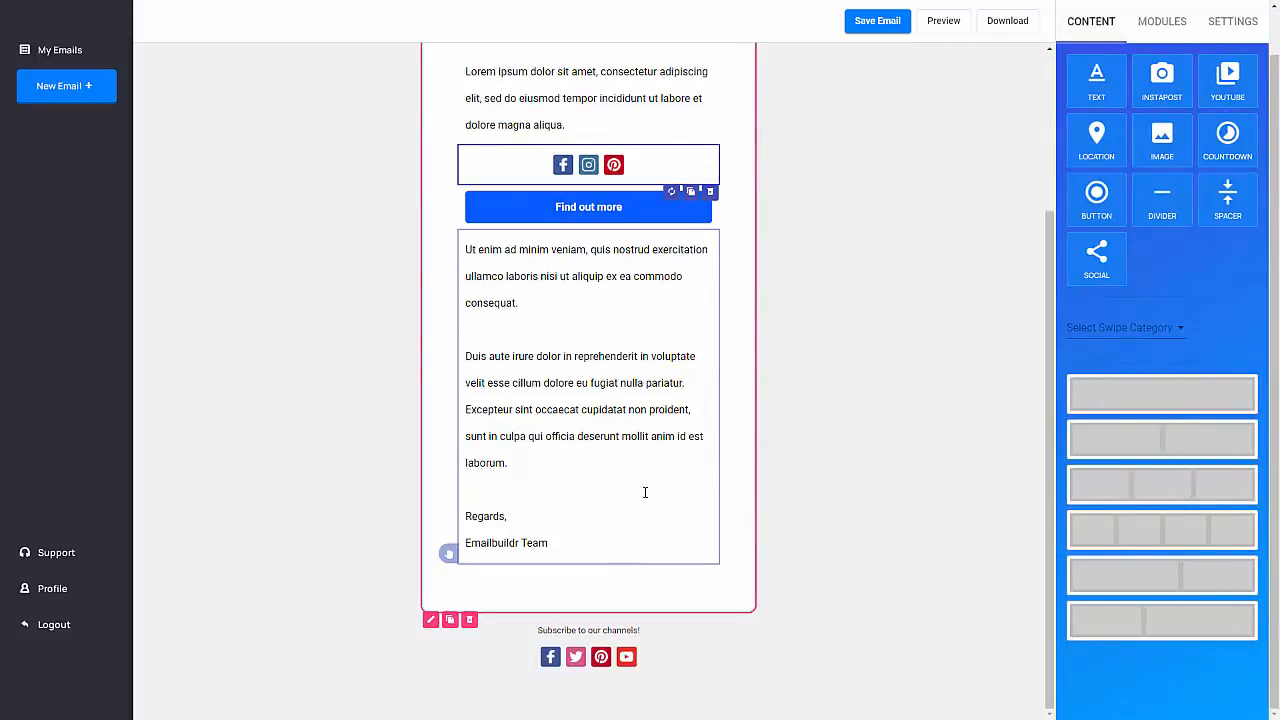
left_click(629, 456)
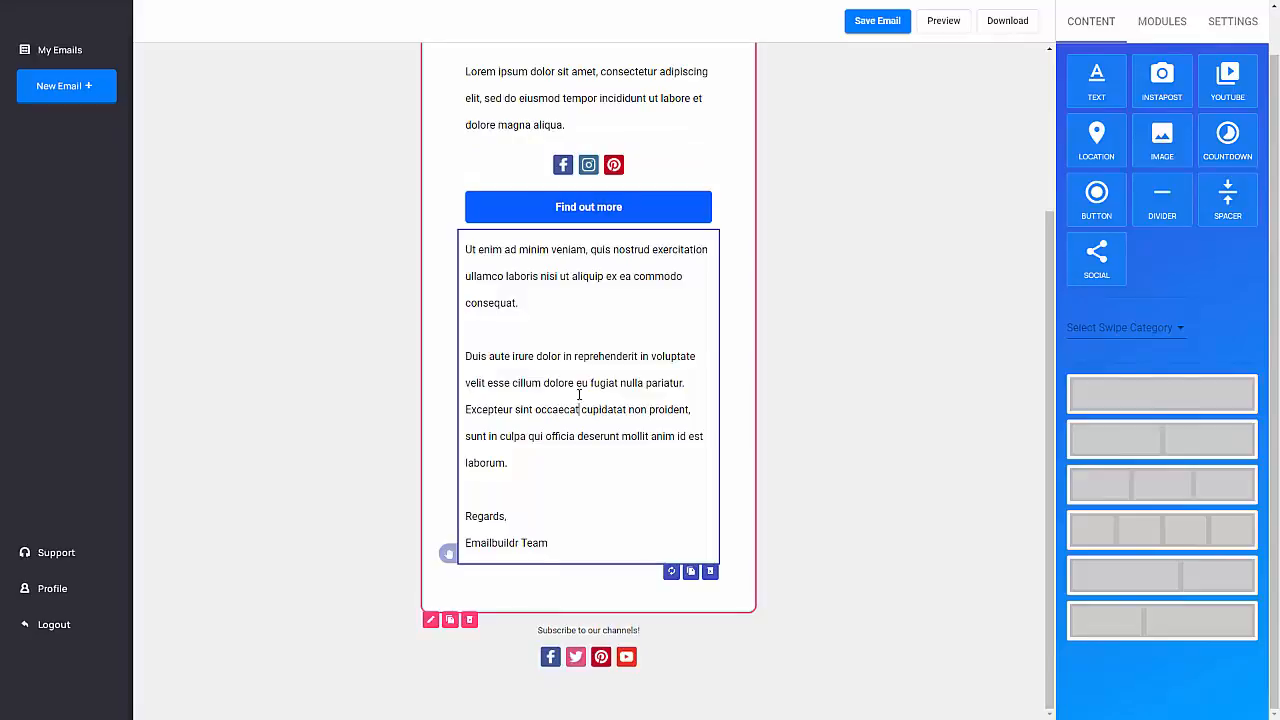
left_click(1135, 338)
scroll(1143, 395, "down", 5)
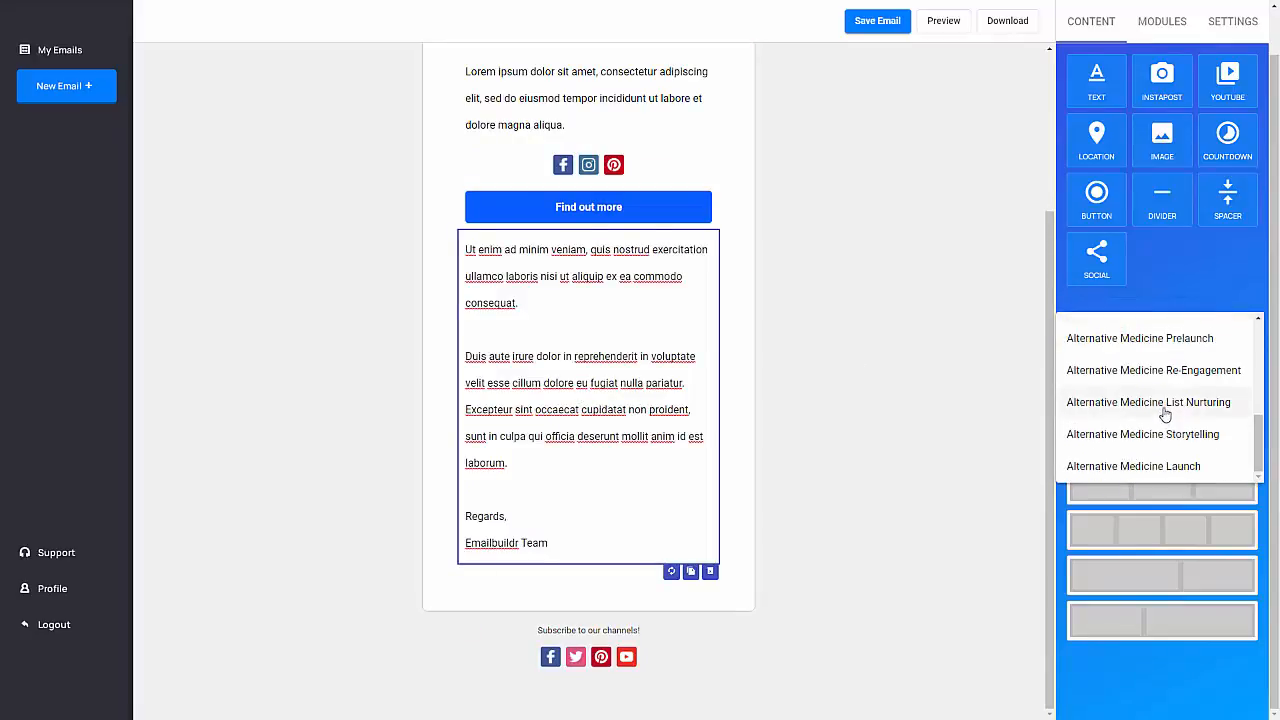
scroll(1162, 405, "up", 5)
left_click(1162, 406)
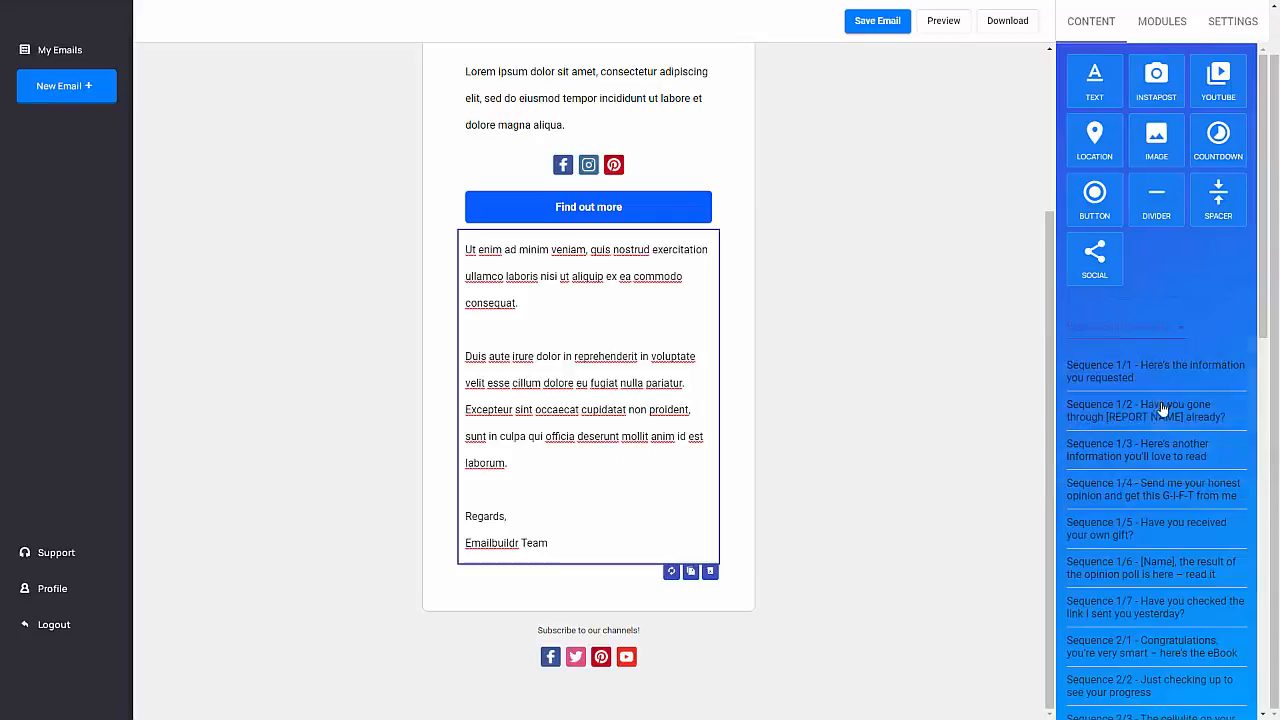
scroll(1185, 420, "down", 7)
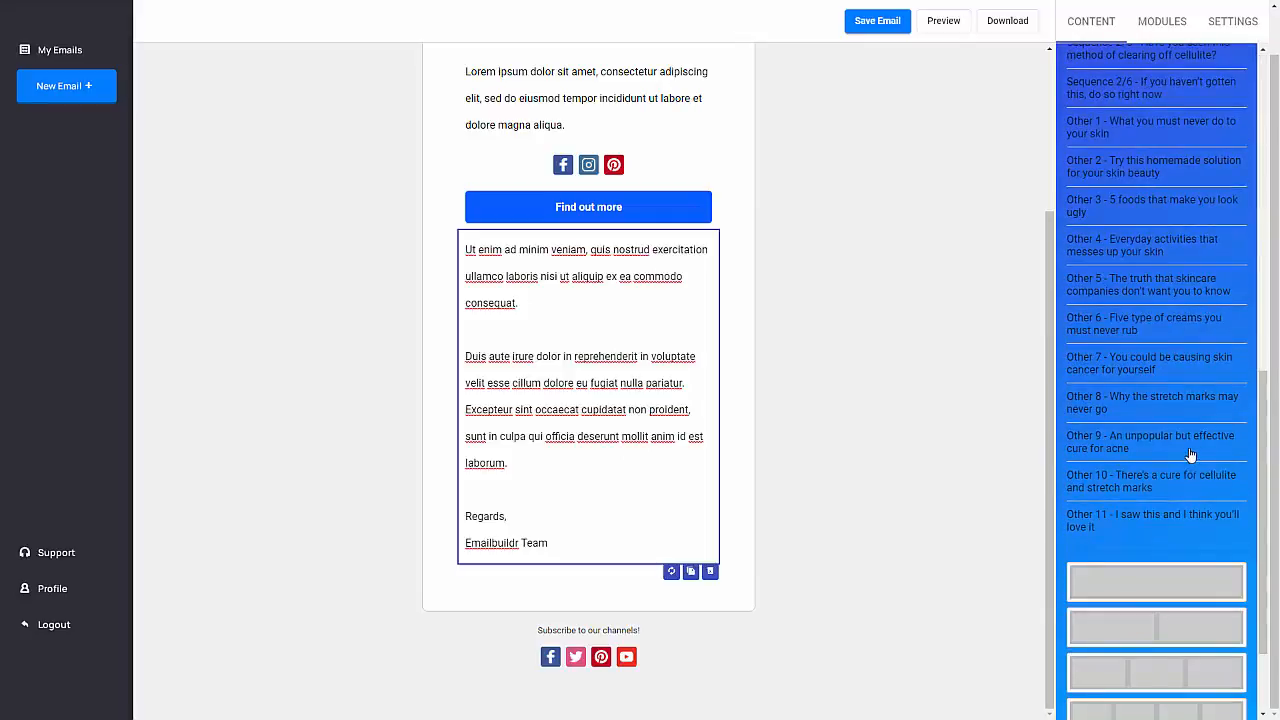
scroll(1190, 455, "up", 10)
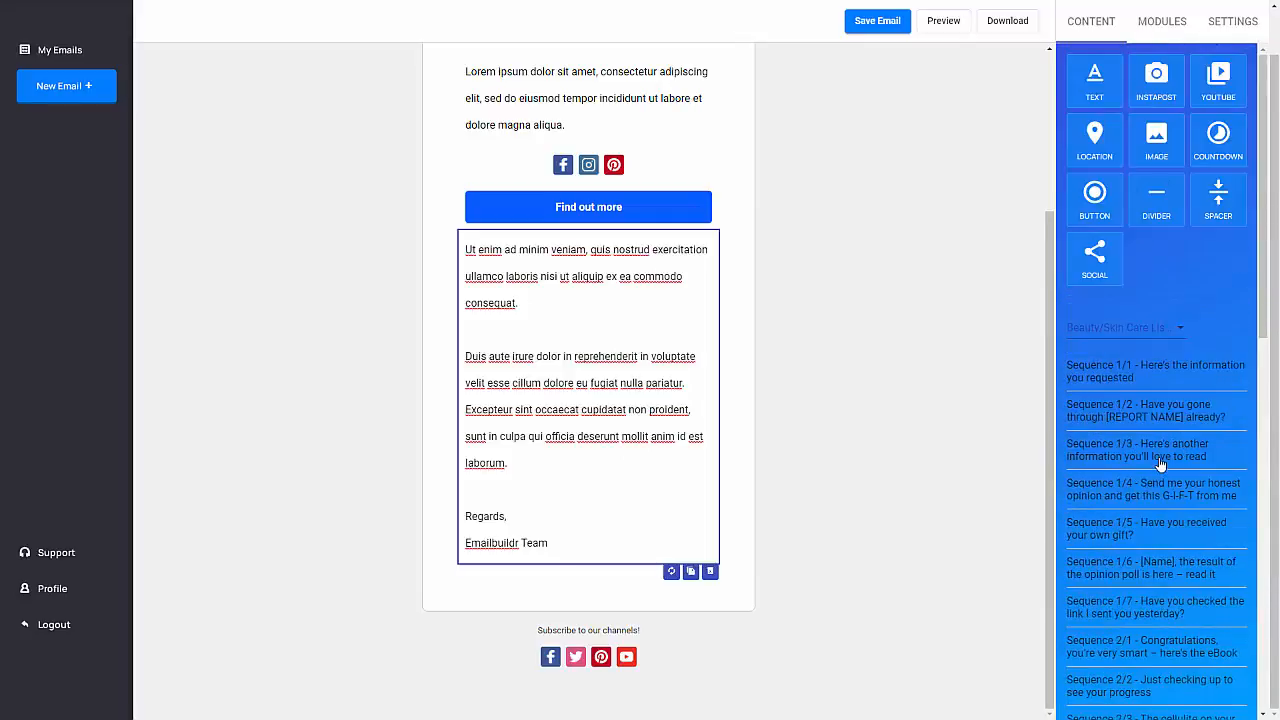
Insert the swipe "Sequence 1/3 - Here's another information you'll love to read" below the placeholder text block that ends with the sign-off
left_click_drag(1122, 447, 460, 310)
scroll(594, 376, "down", 4)
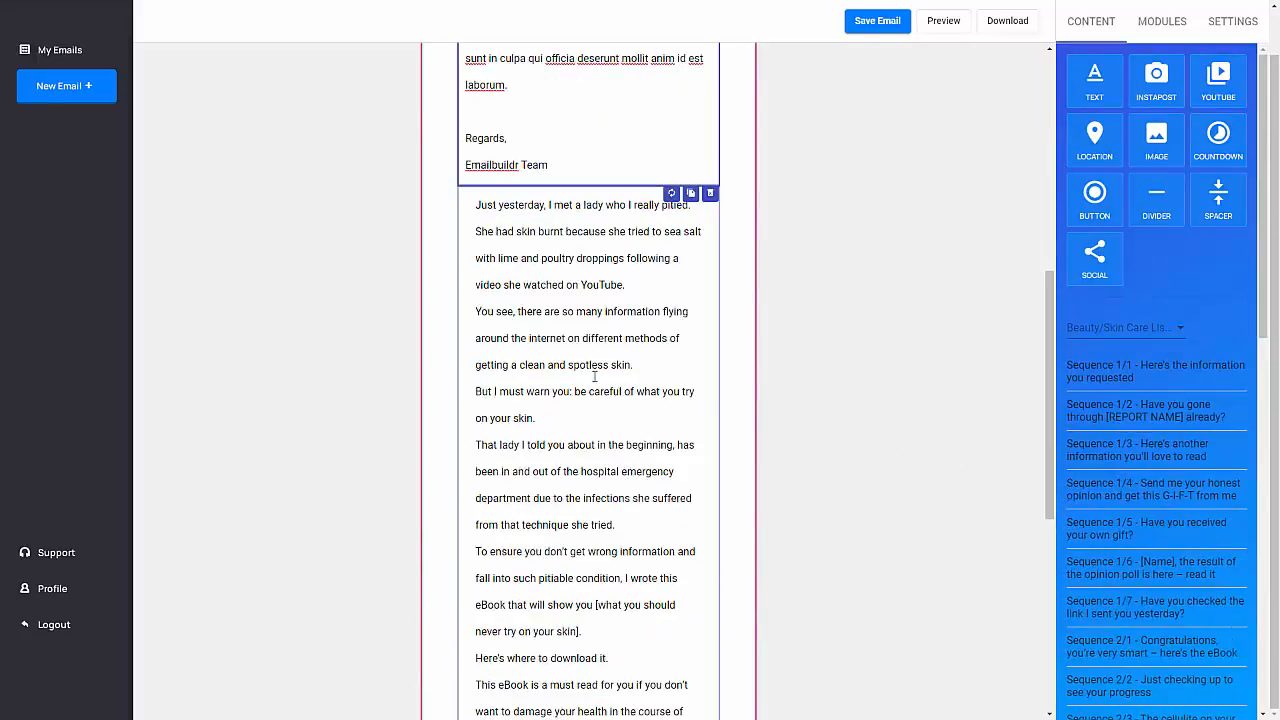
scroll(598, 373, "up", 4)
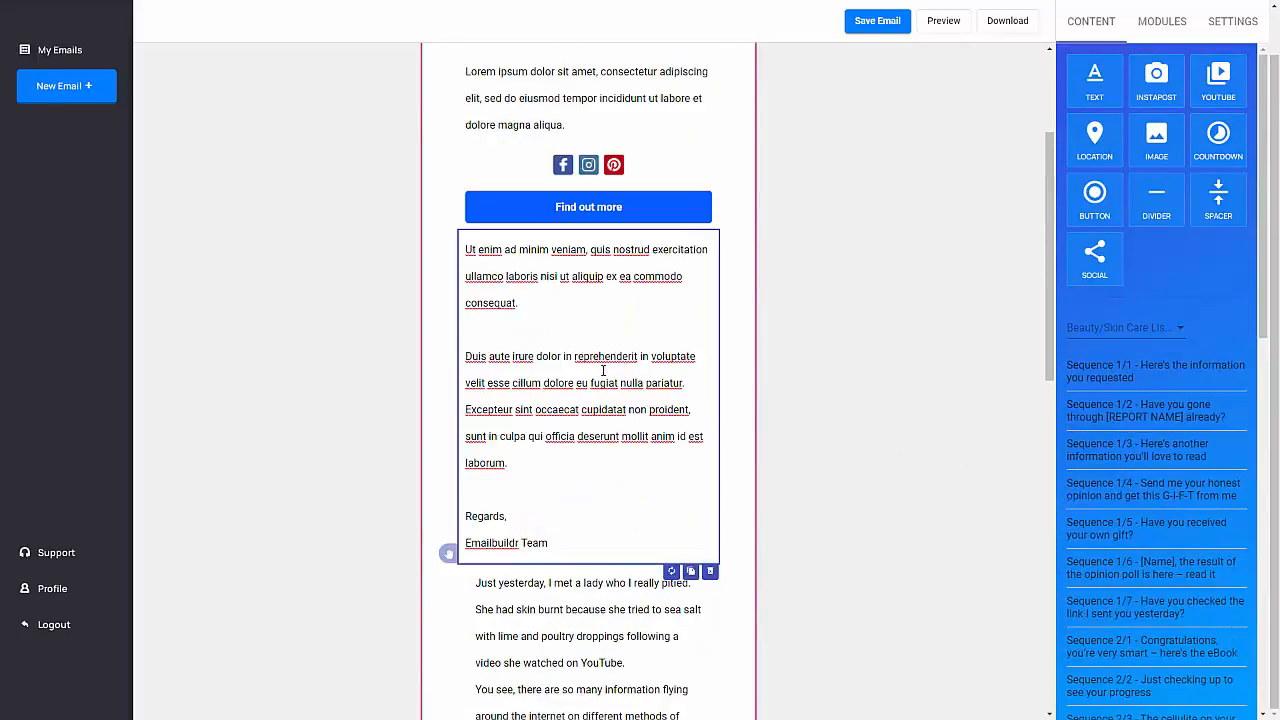
Delete the placeholder text block between the "Find out more" button and the inserted swipe, and check the swipe text
left_click(710, 571)
left_click(664, 385)
scroll(610, 421, "down", 5)
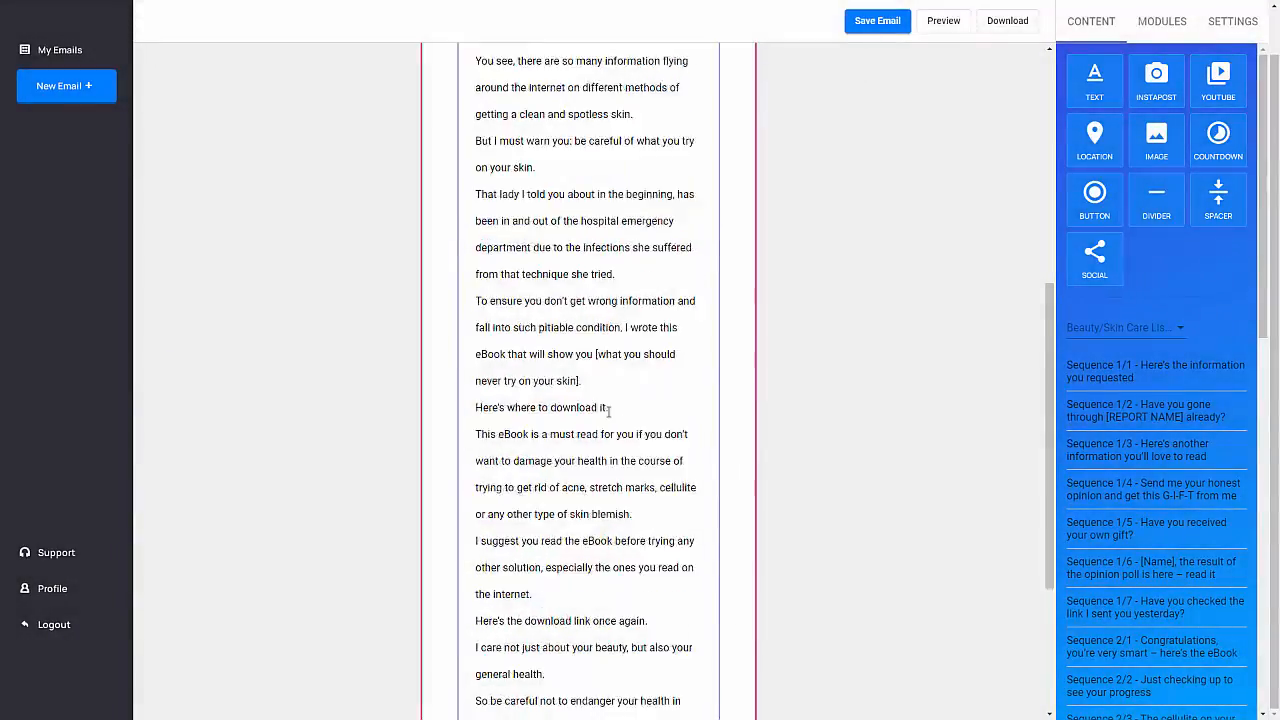
Examine the available modules and the inserted swipe text's font settings, and return to the content blocks
scroll(610, 421, "up", 8)
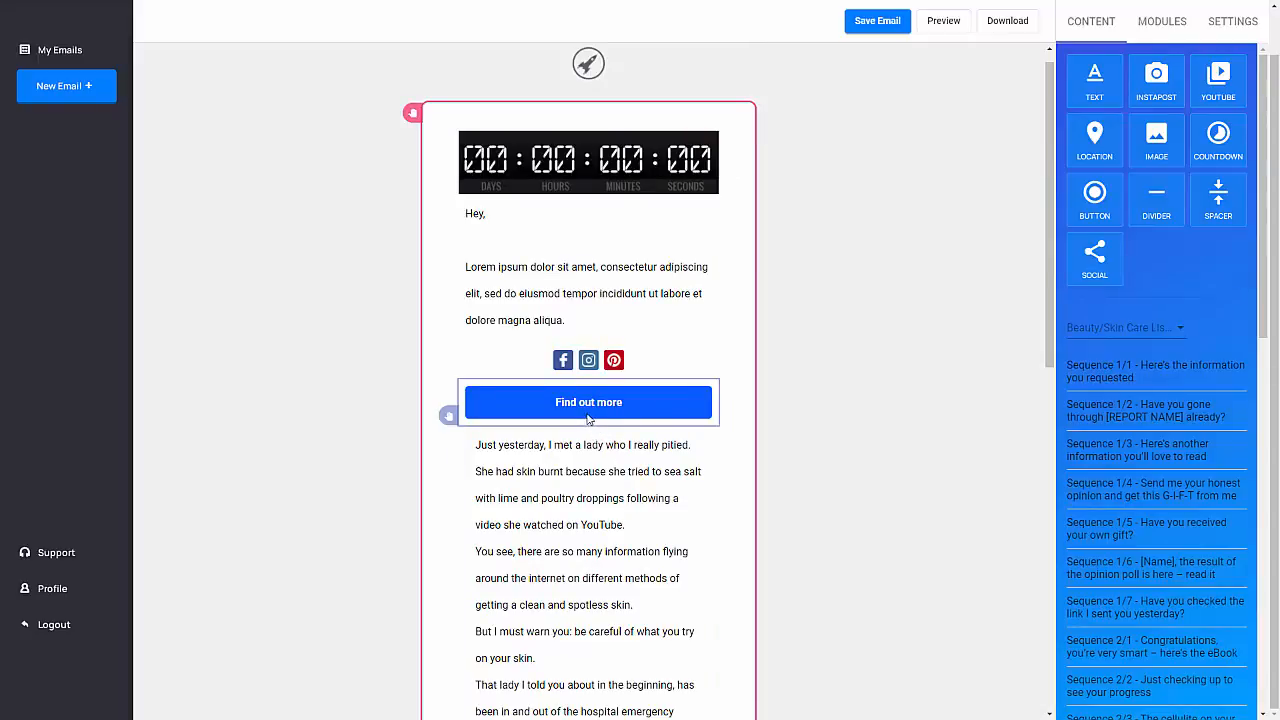
scroll(649, 421, "up", 1)
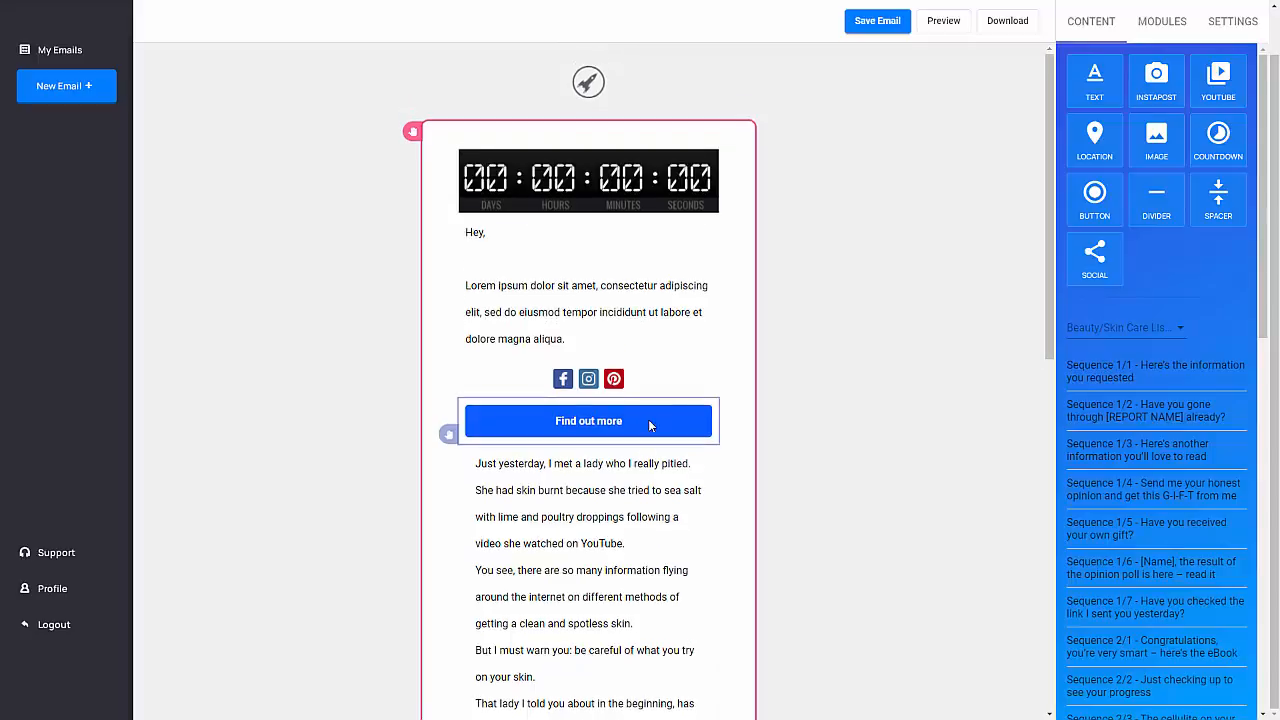
left_click(1162, 28)
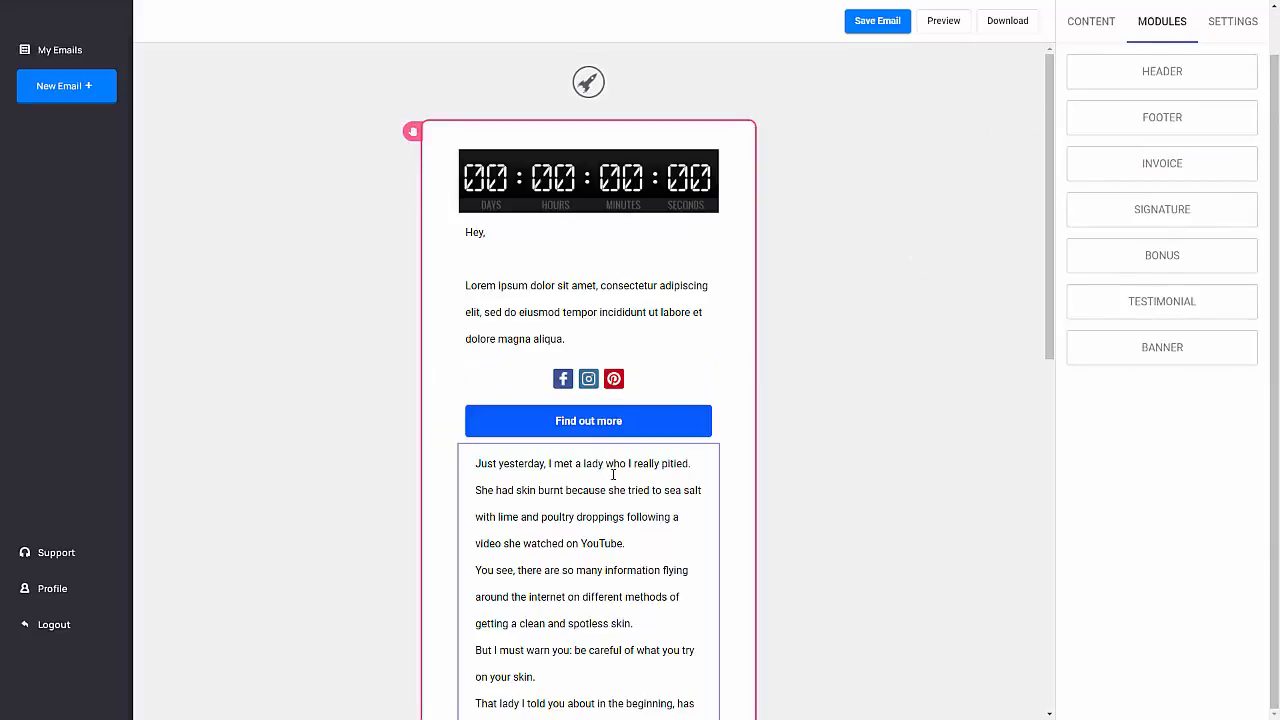
left_click(1235, 28)
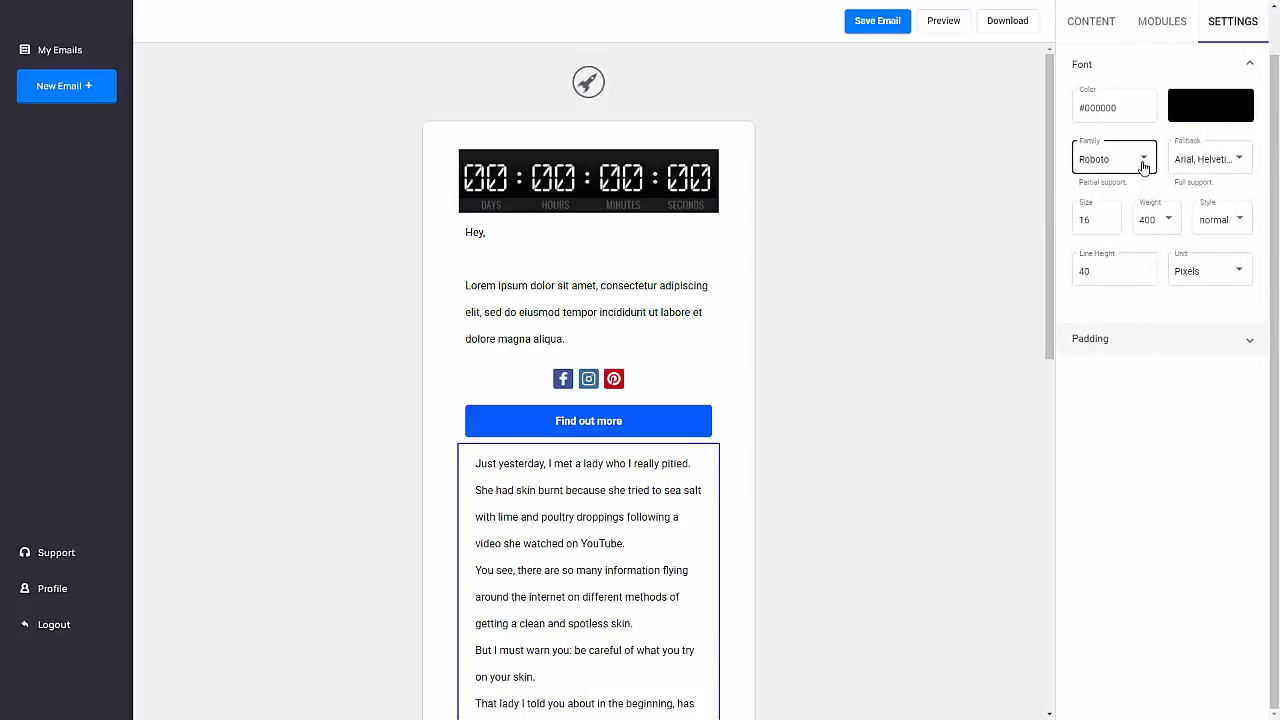
scroll(586, 557, "down", 8)
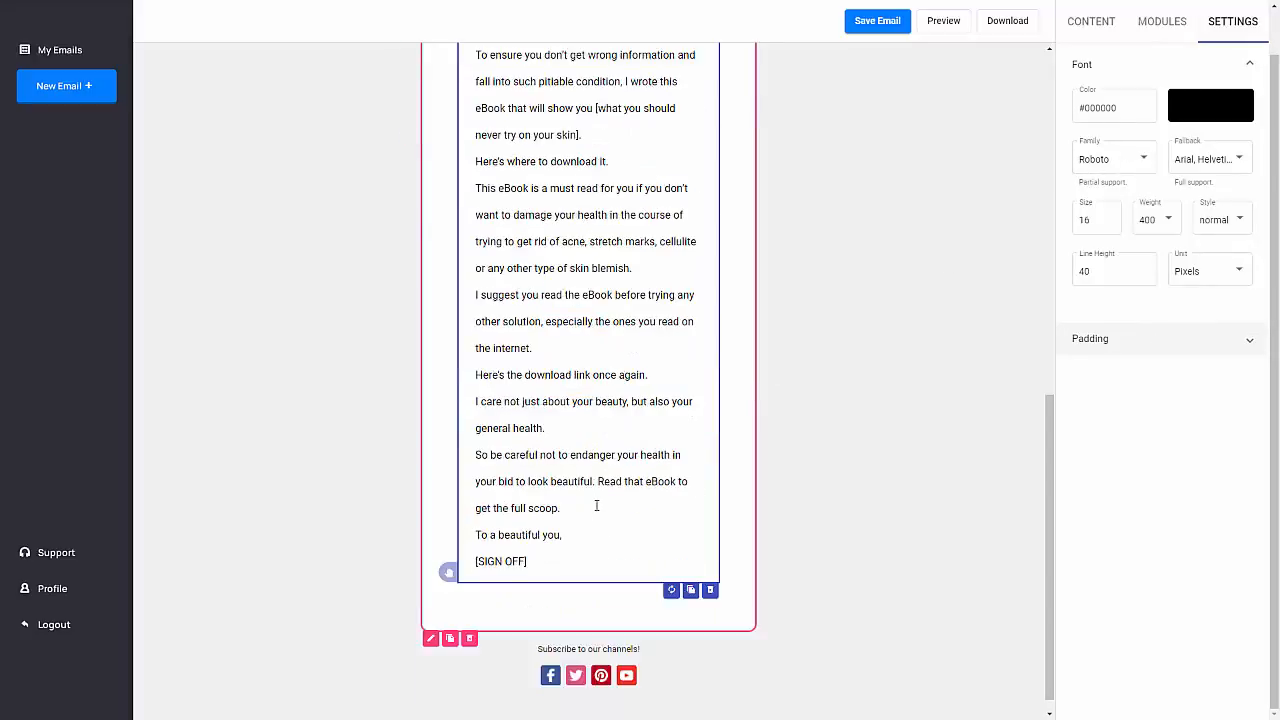
scroll(591, 520, "up", 10)
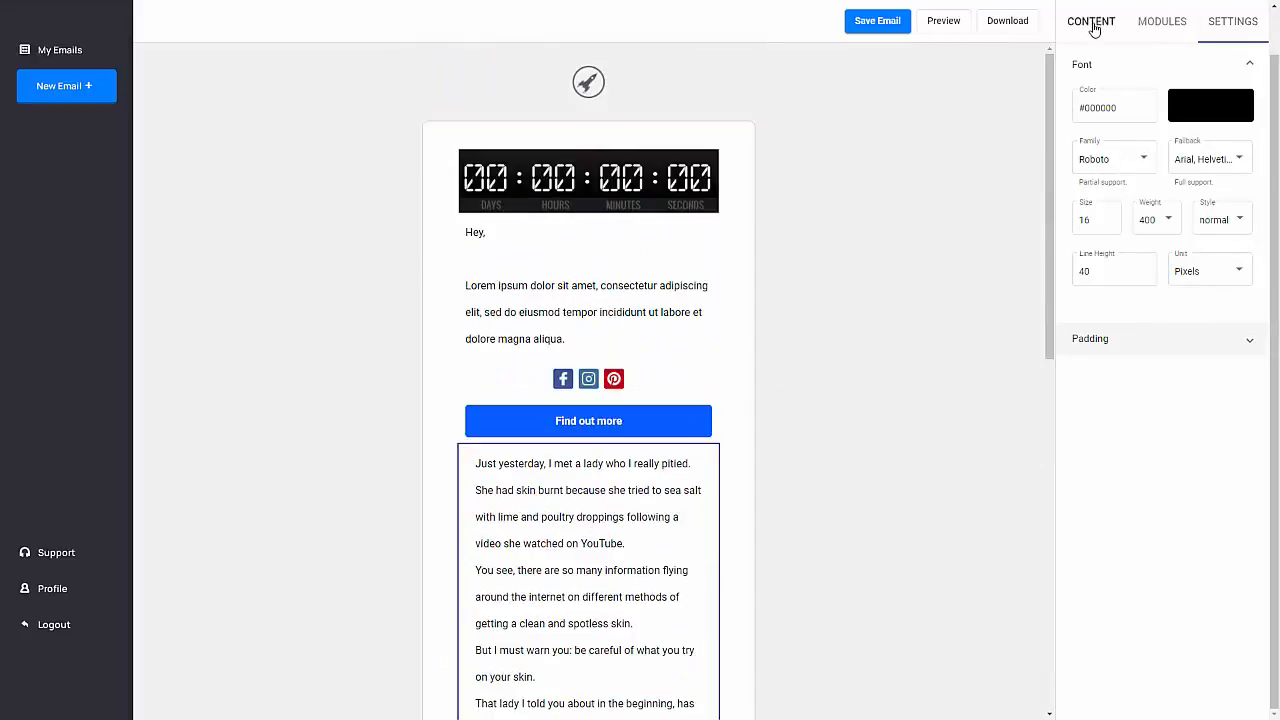
left_click(1092, 22)
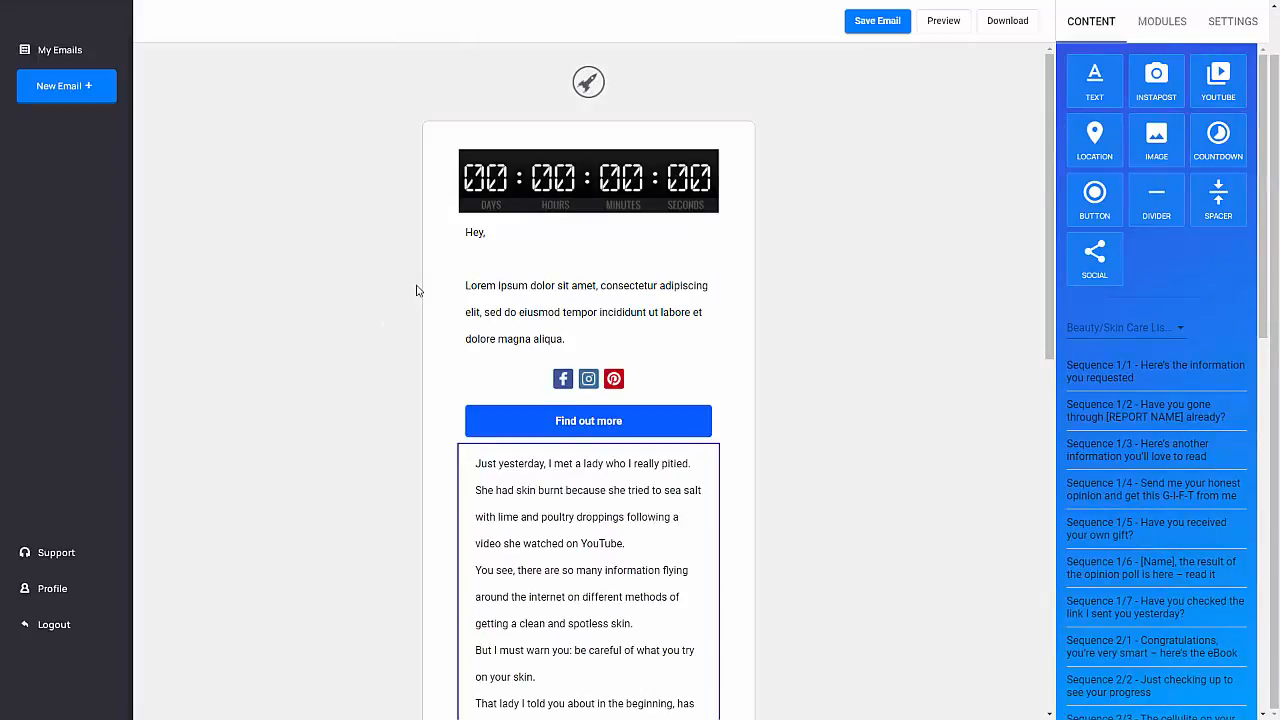
scroll(900, 140, "up", 1)
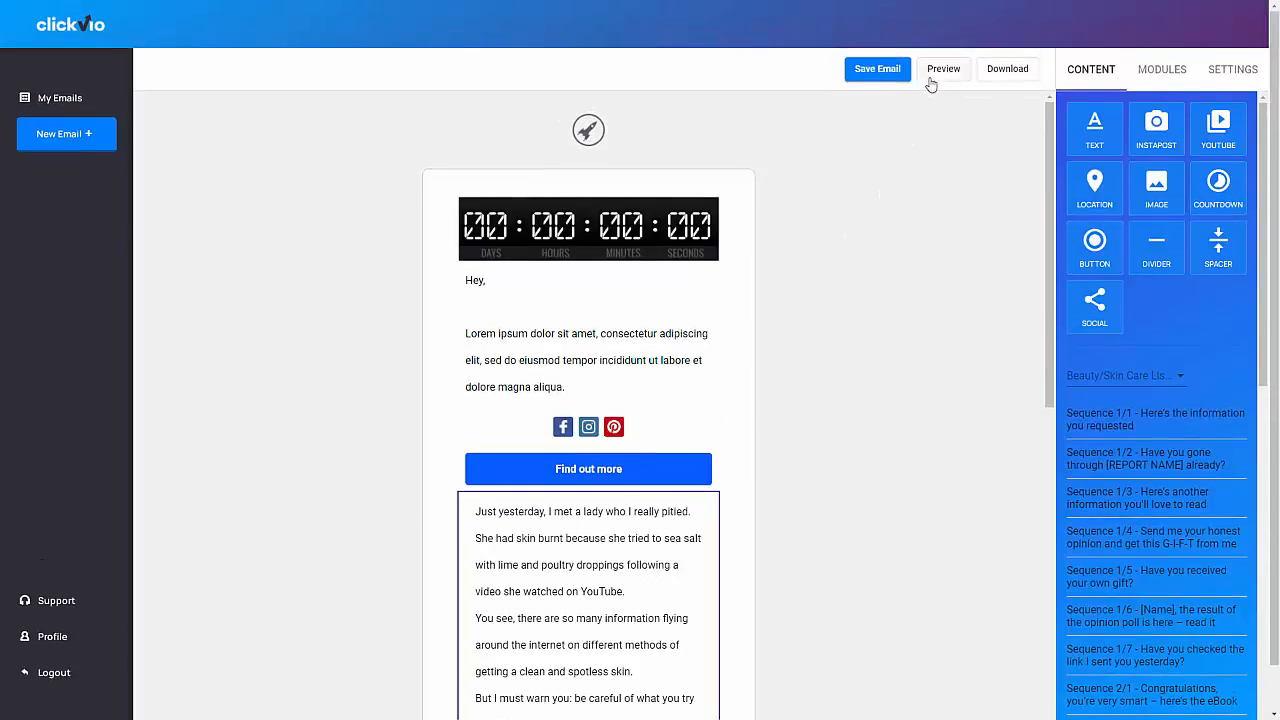
Preview the email in the desktop, mobile and tablet layouts, and close the preview
left_click(931, 80)
left_click(937, 72)
scroll(716, 333, "down", 5)
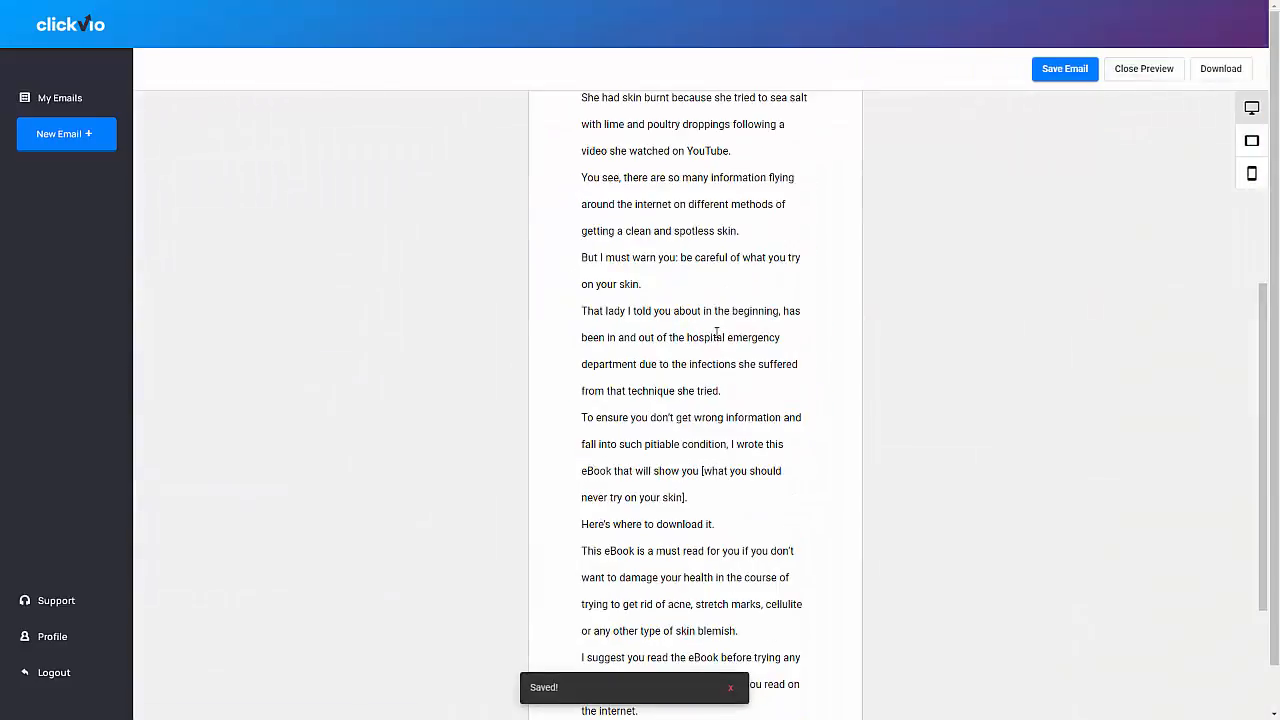
scroll(720, 330, "up", 4)
left_click(1251, 173)
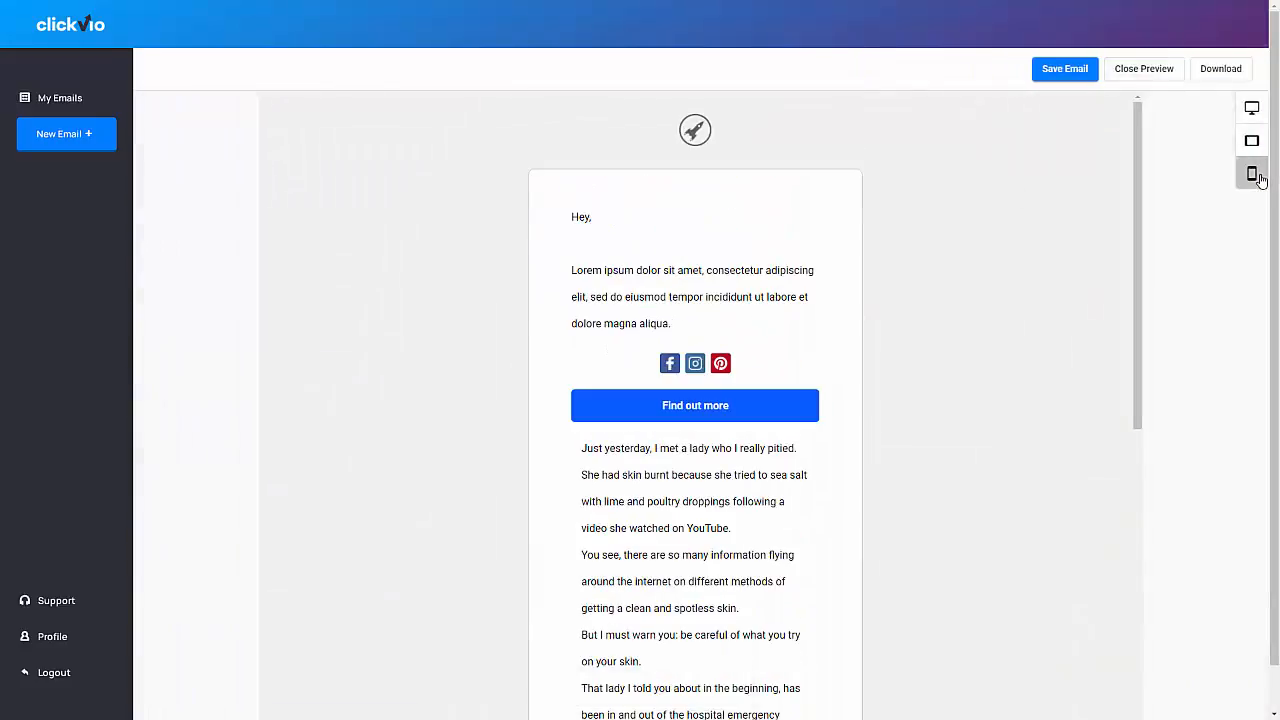
scroll(743, 394, "down", 10)
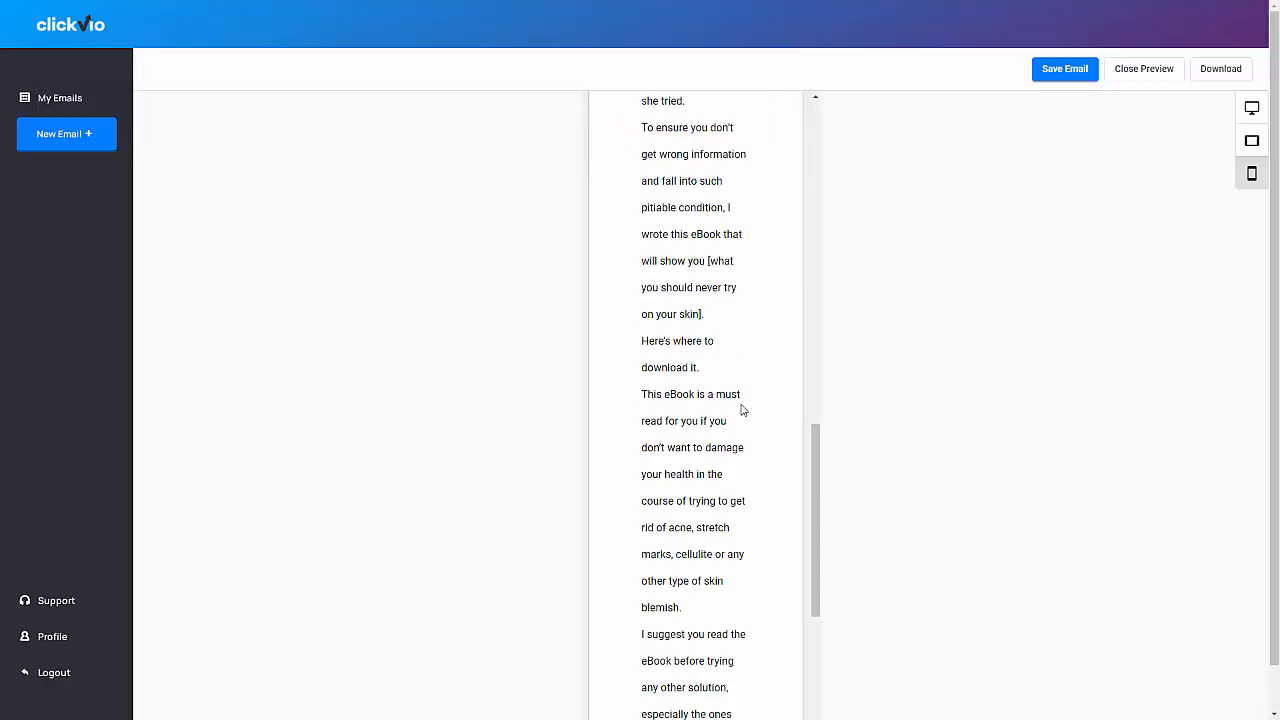
scroll(743, 409, "up", 10)
left_click(1251, 141)
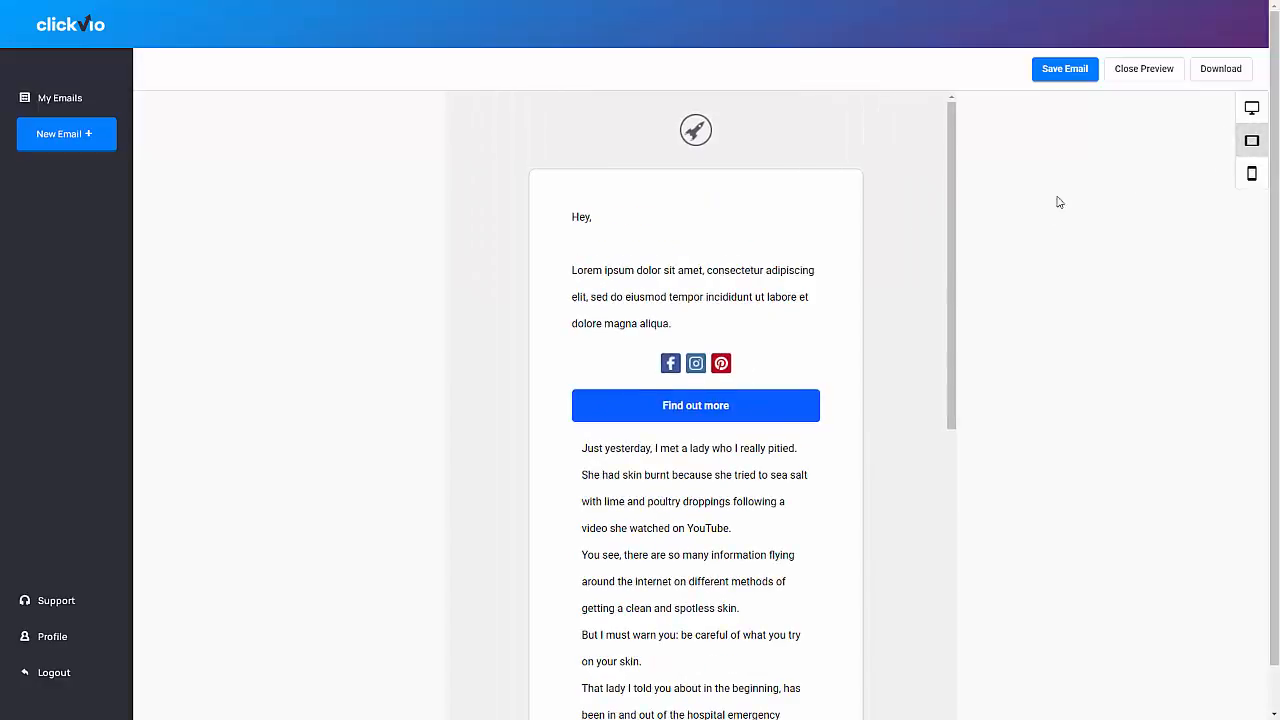
left_click(1251, 107)
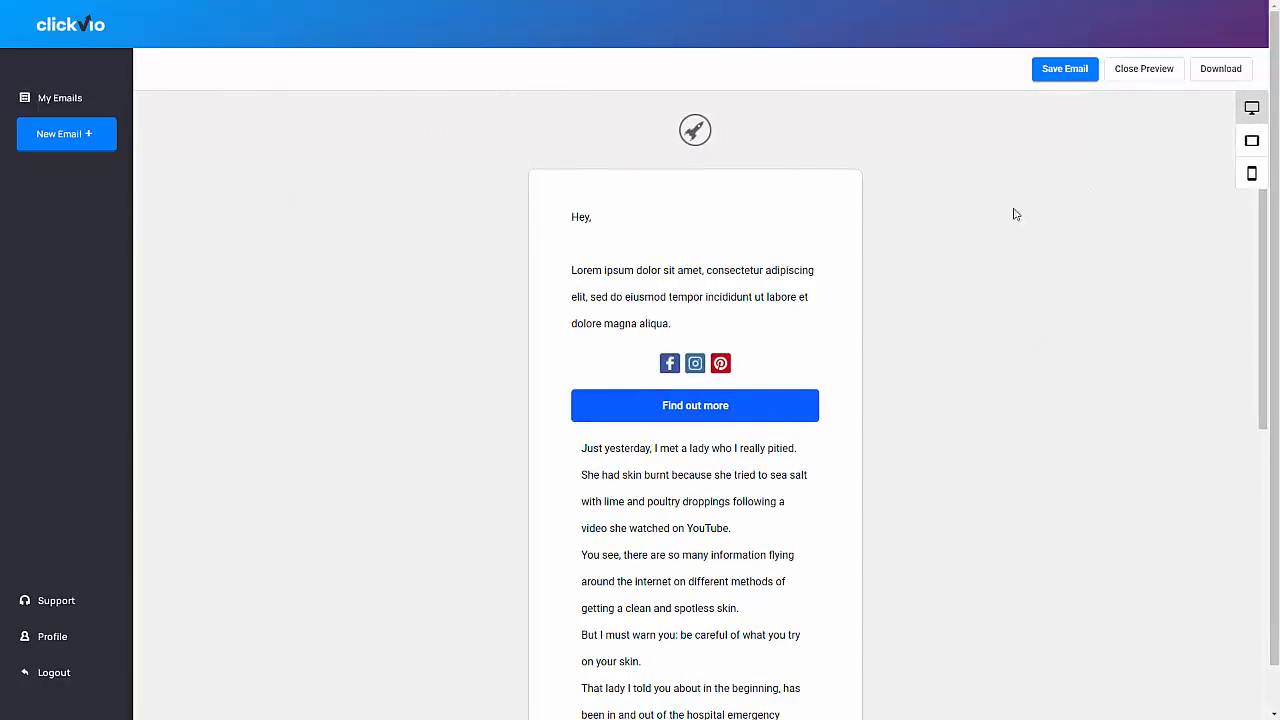
left_click(1128, 79)
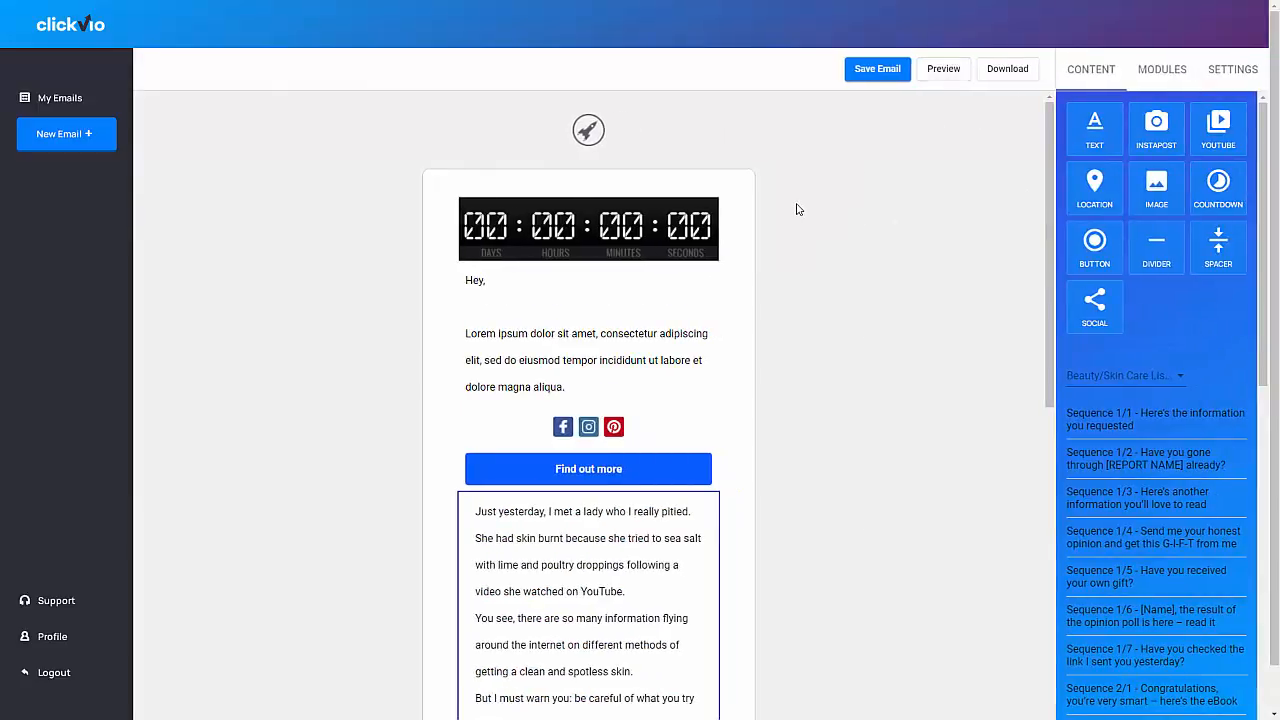
Download the email as HTML Output and show the downloaded file in its folder
left_click(1010, 74)
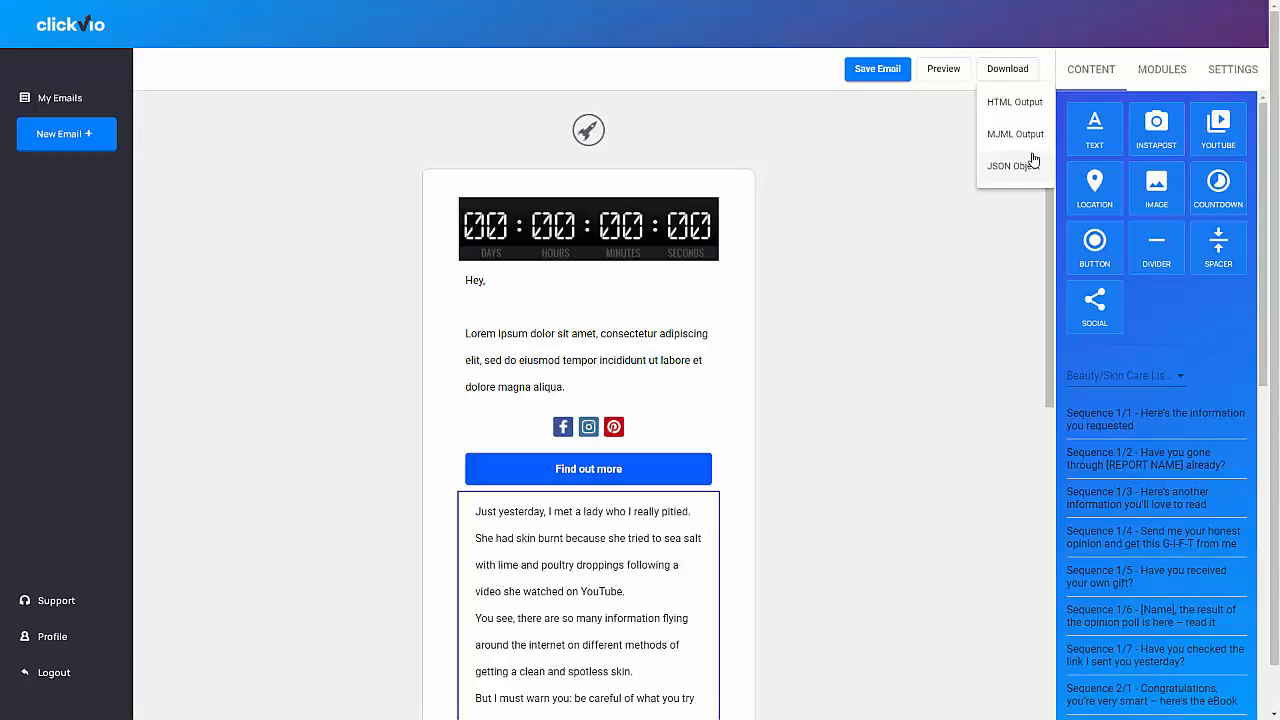
left_click(1028, 104)
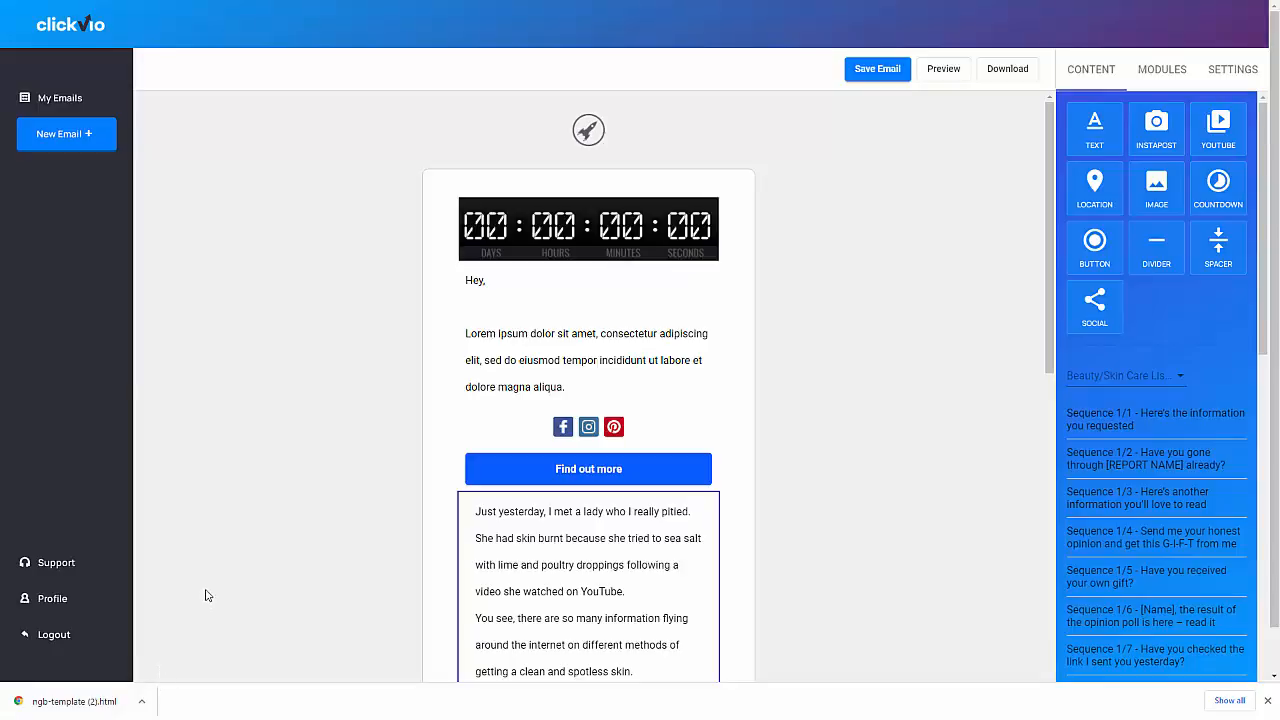
left_click(147, 705)
left_click(180, 657)
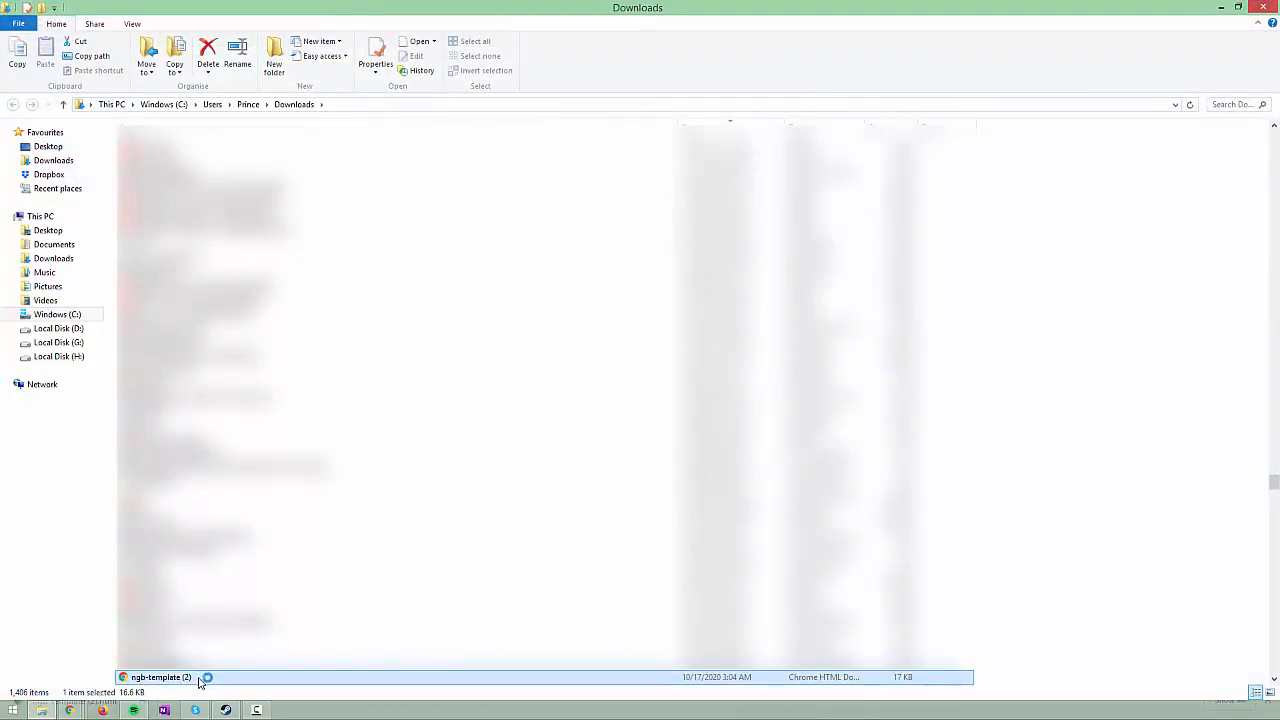
Open the downloaded file "ngb-template (2)" in Notepad and copy all of its HTML code
right_click(198, 678)
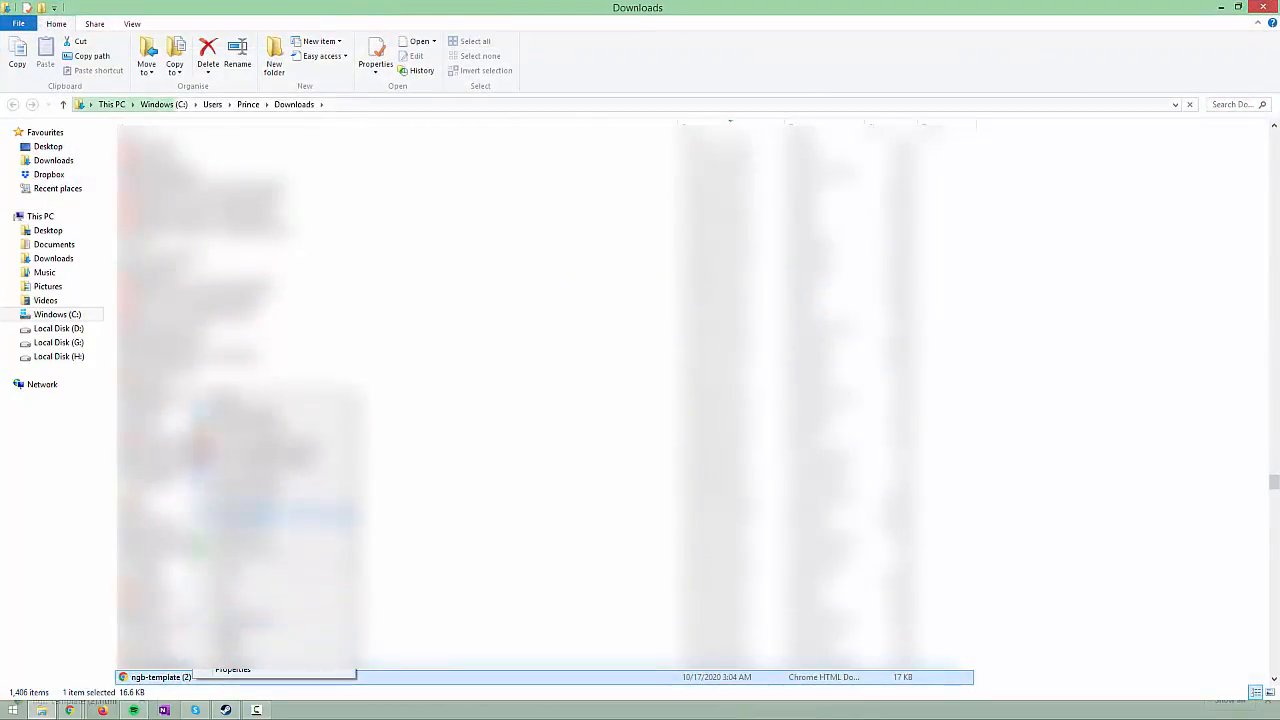
mouse_move(263, 515)
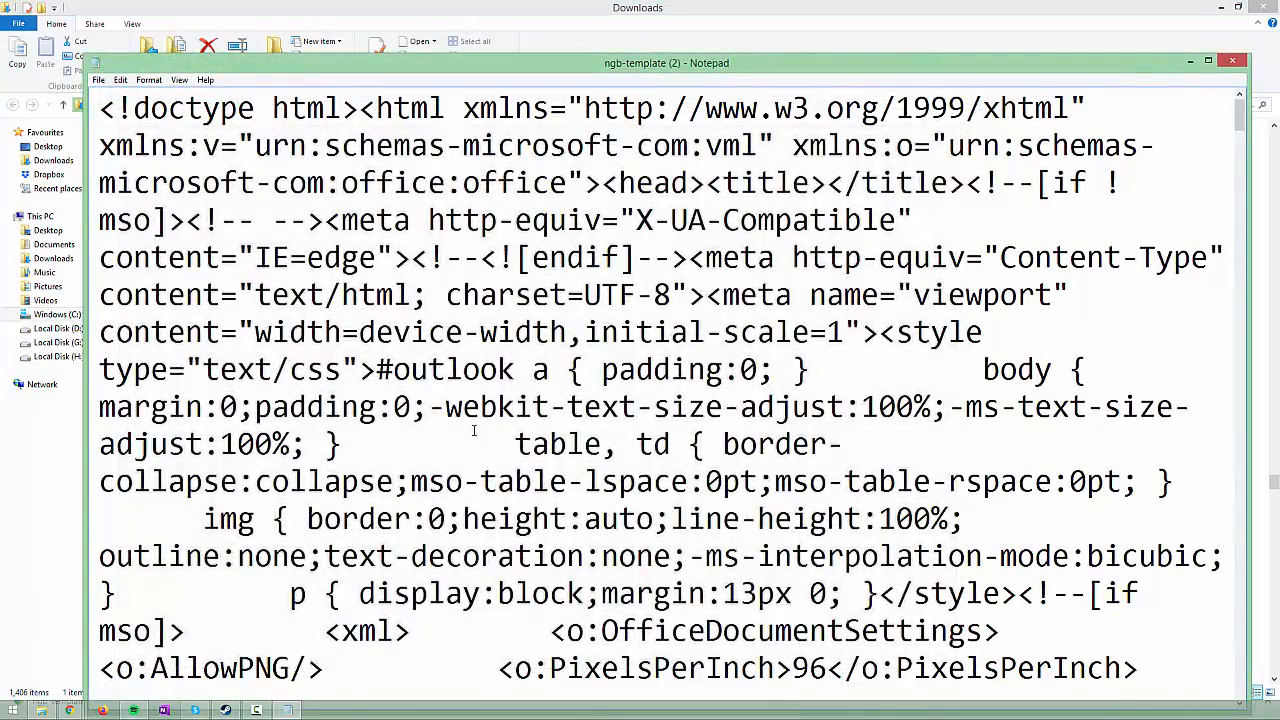
key("ctrl+a")
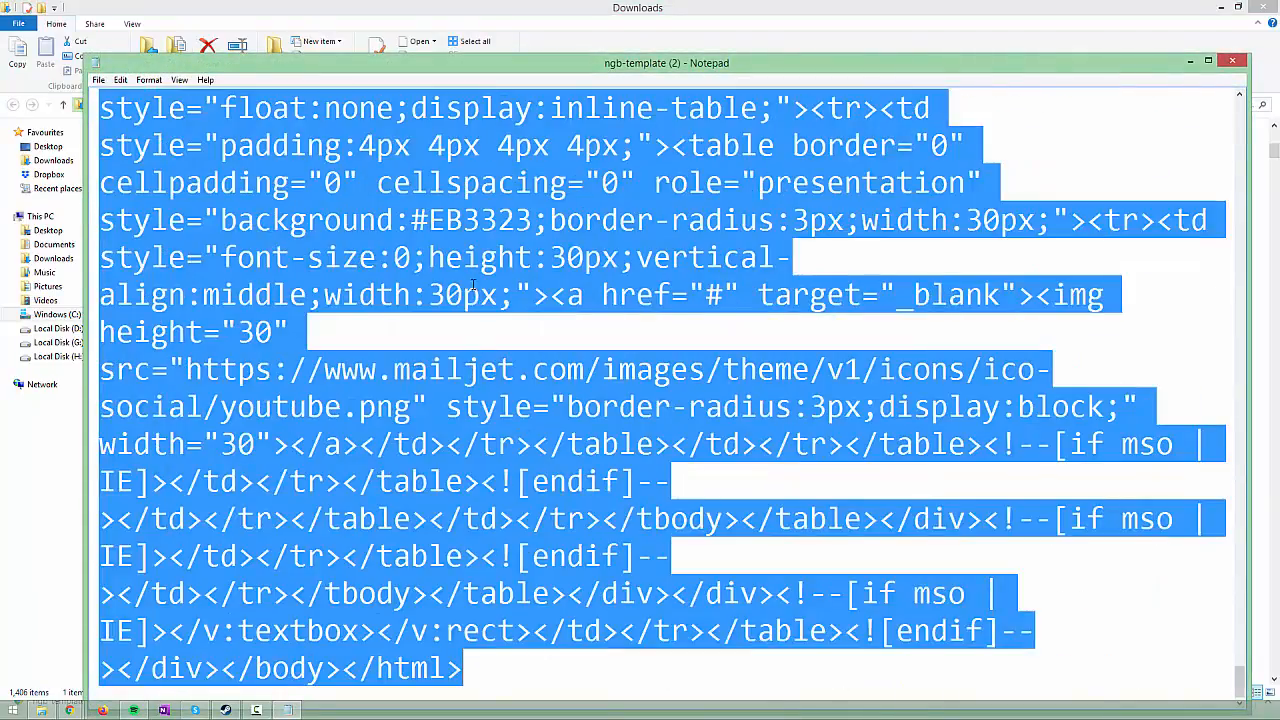
right_click(474, 263)
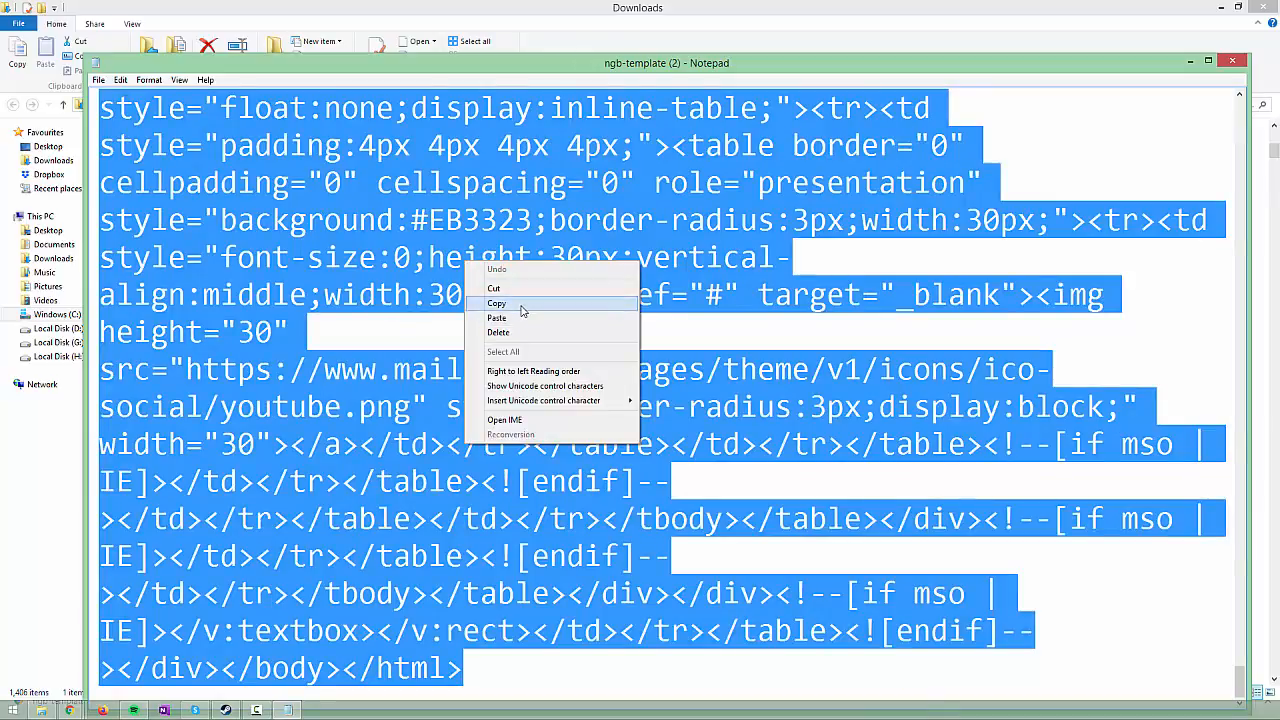
left_click(520, 302)
Switch to Mailvio in a new browser tab and set up a campaign named "Clickvio recommendation" with the subject line "Go get this..."
mouse_move(102, 710)
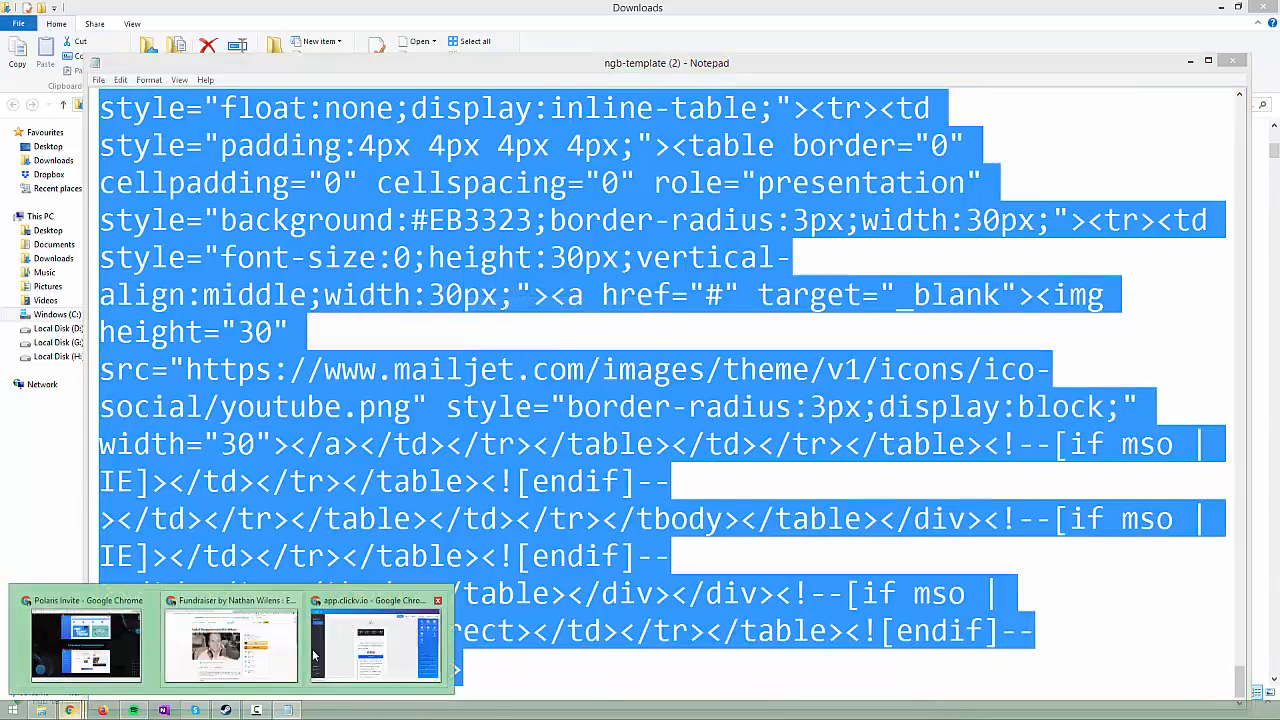
left_click(370, 630)
key("ctrl+t")
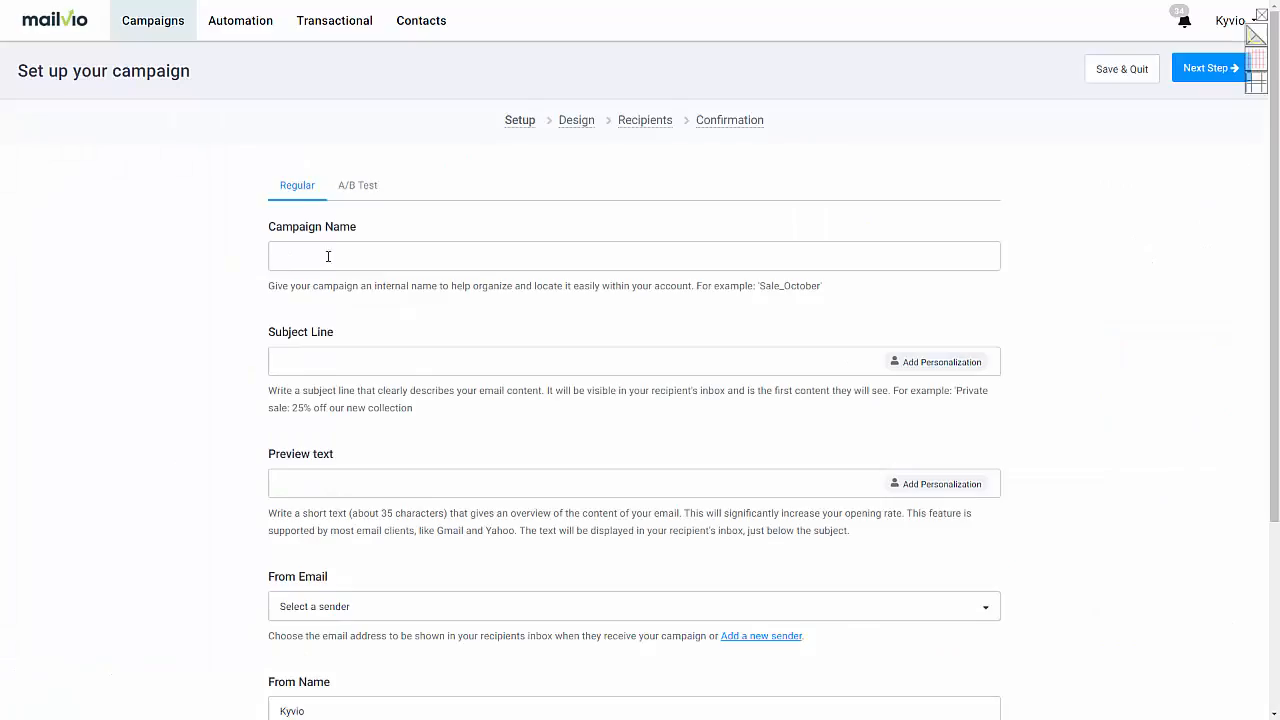
left_click(340, 254)
type("Cli")
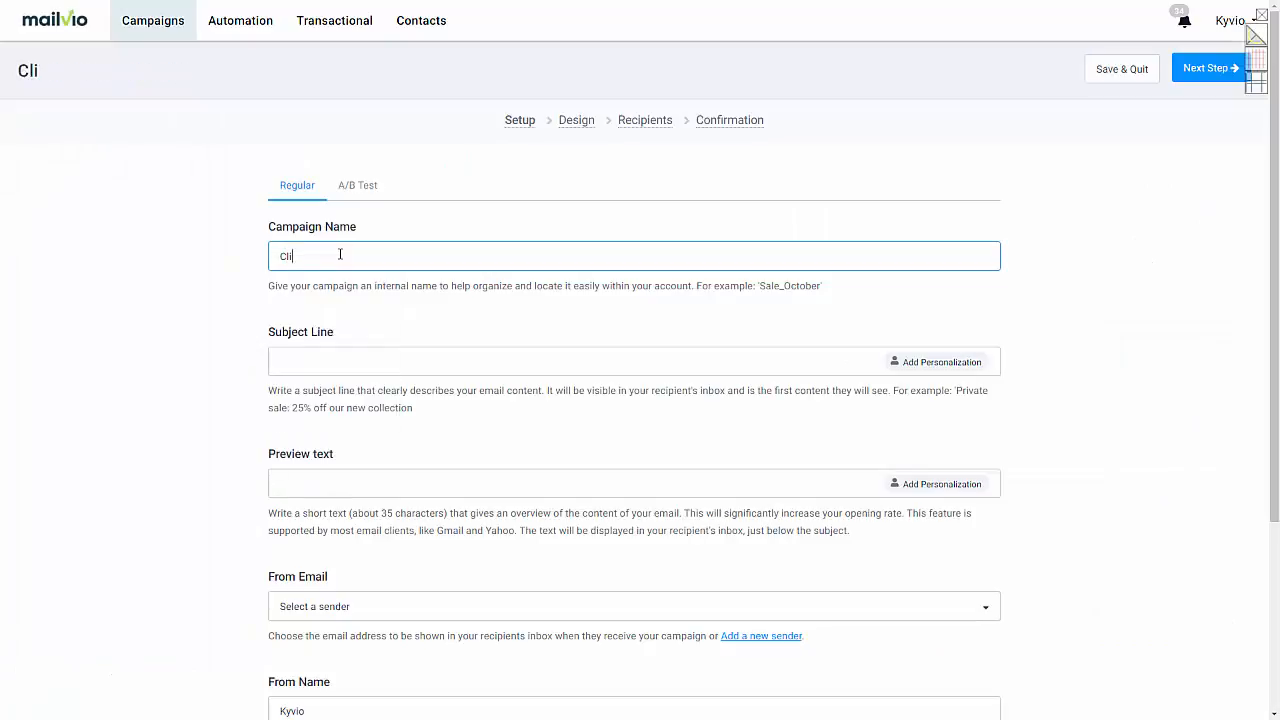
type("ckvio recommendation")
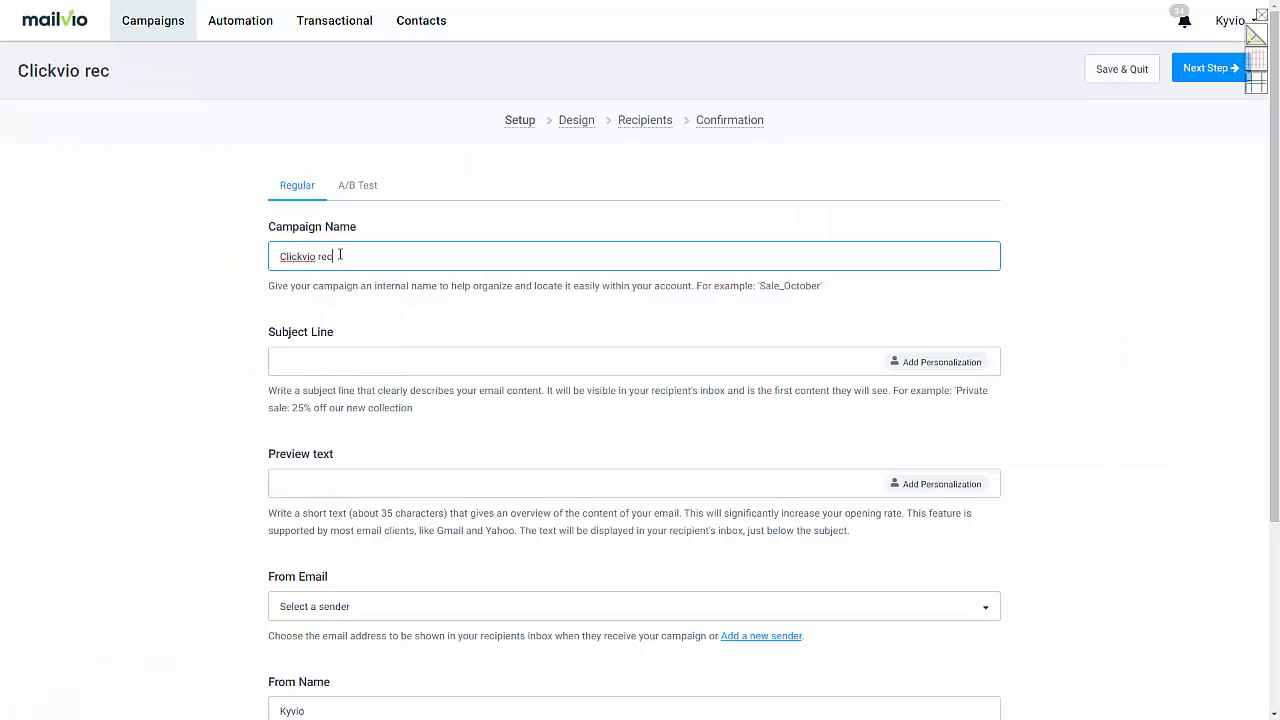
key("Tab")
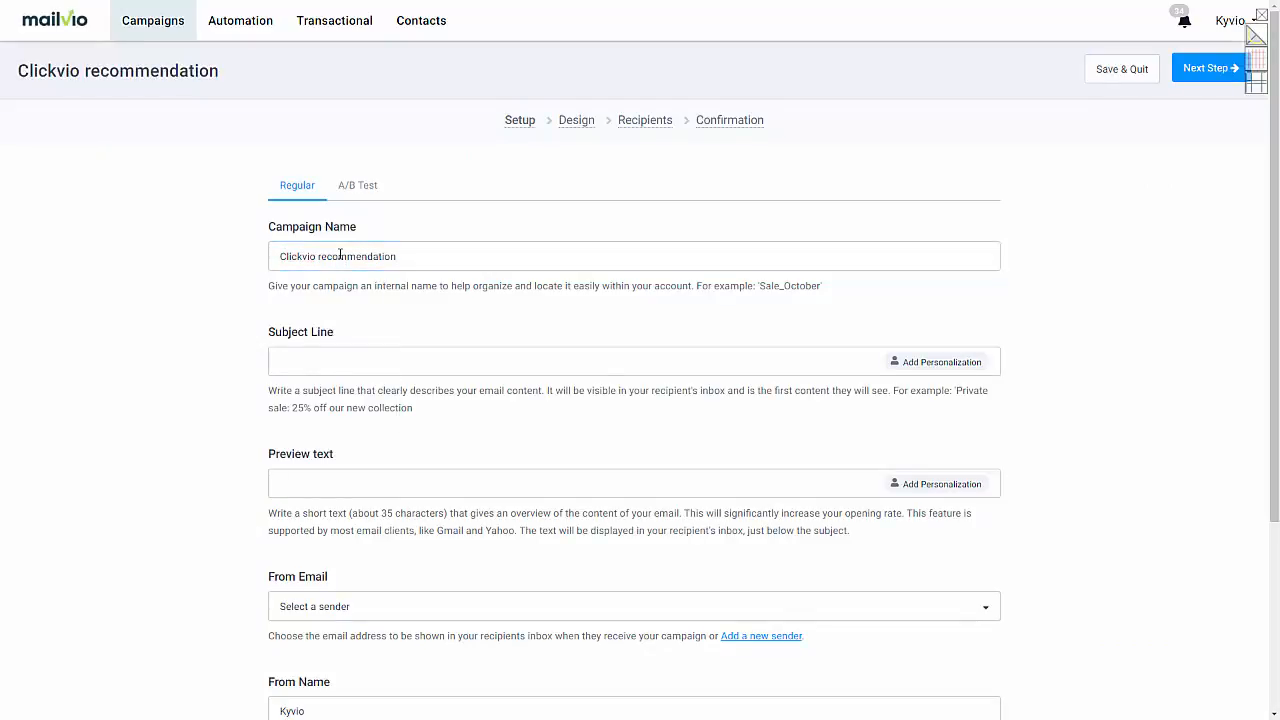
type("Go get this...")
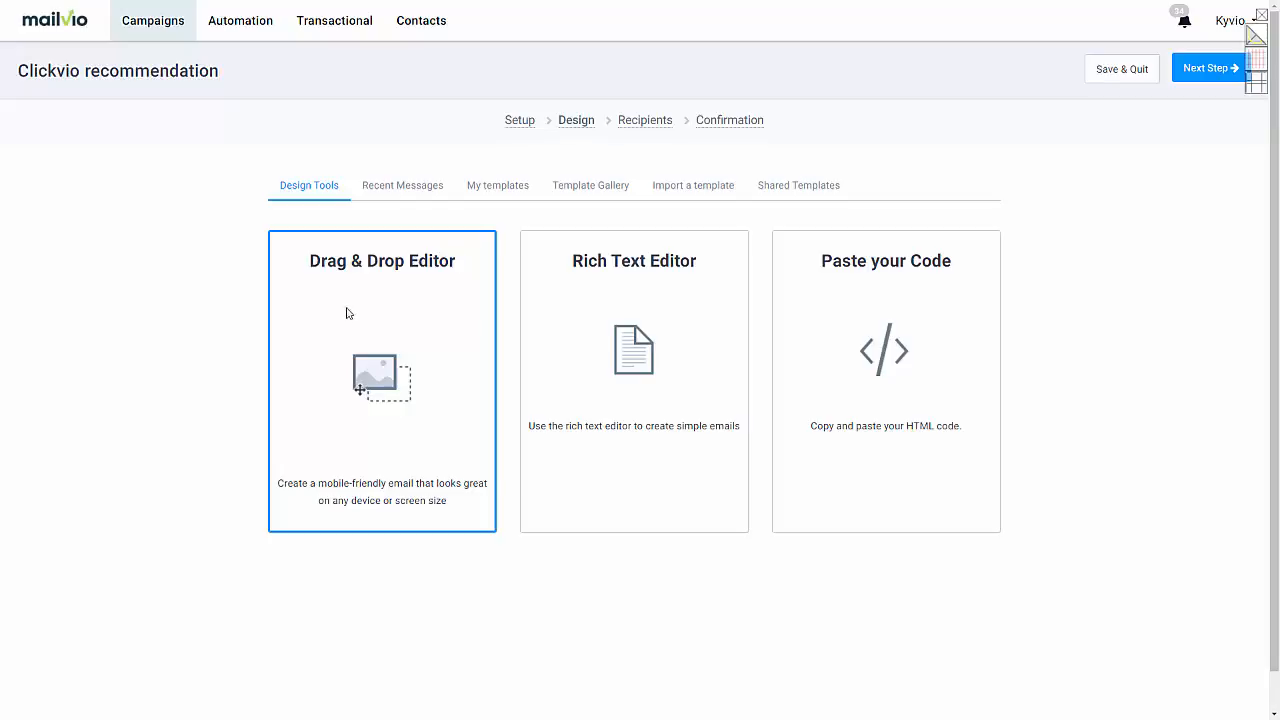
Choose Paste your Code as the campaign's design method, insert the copied HTML code, and save it
left_click(840, 325)
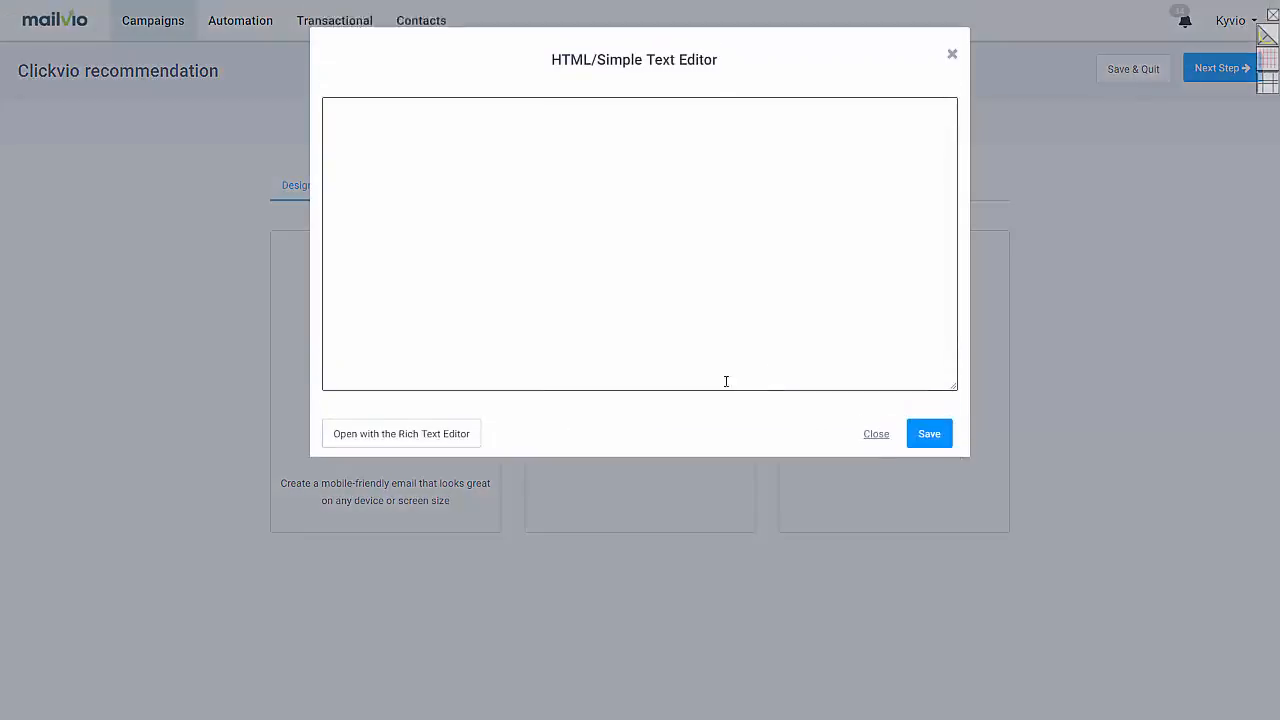
left_click(614, 329)
key("ctrl+v")
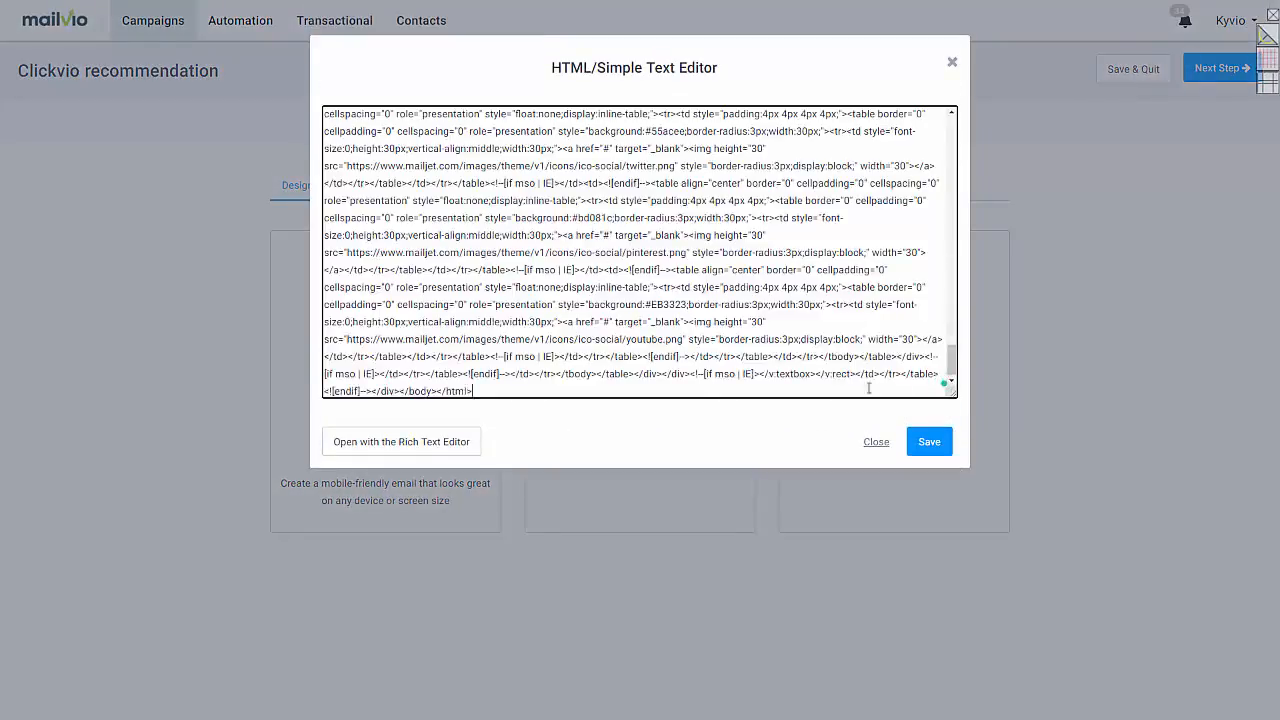
scroll(776, 311, "up", 15)
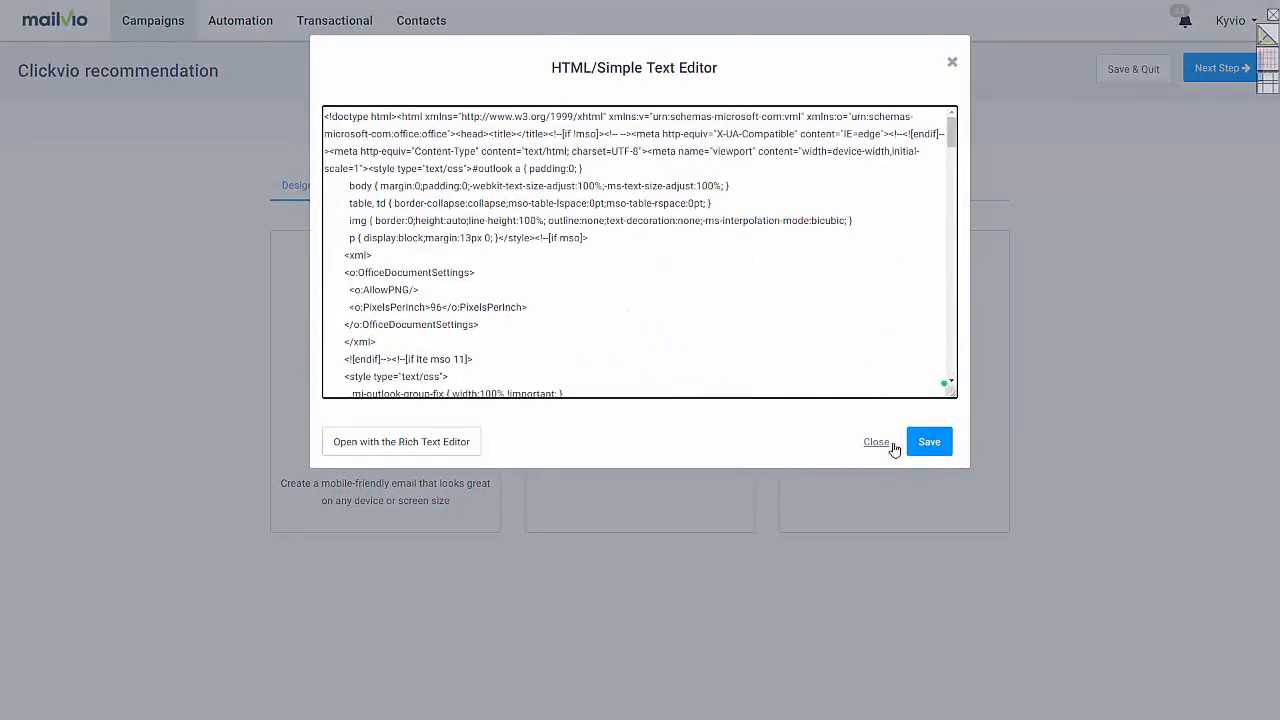
left_click(929, 448)
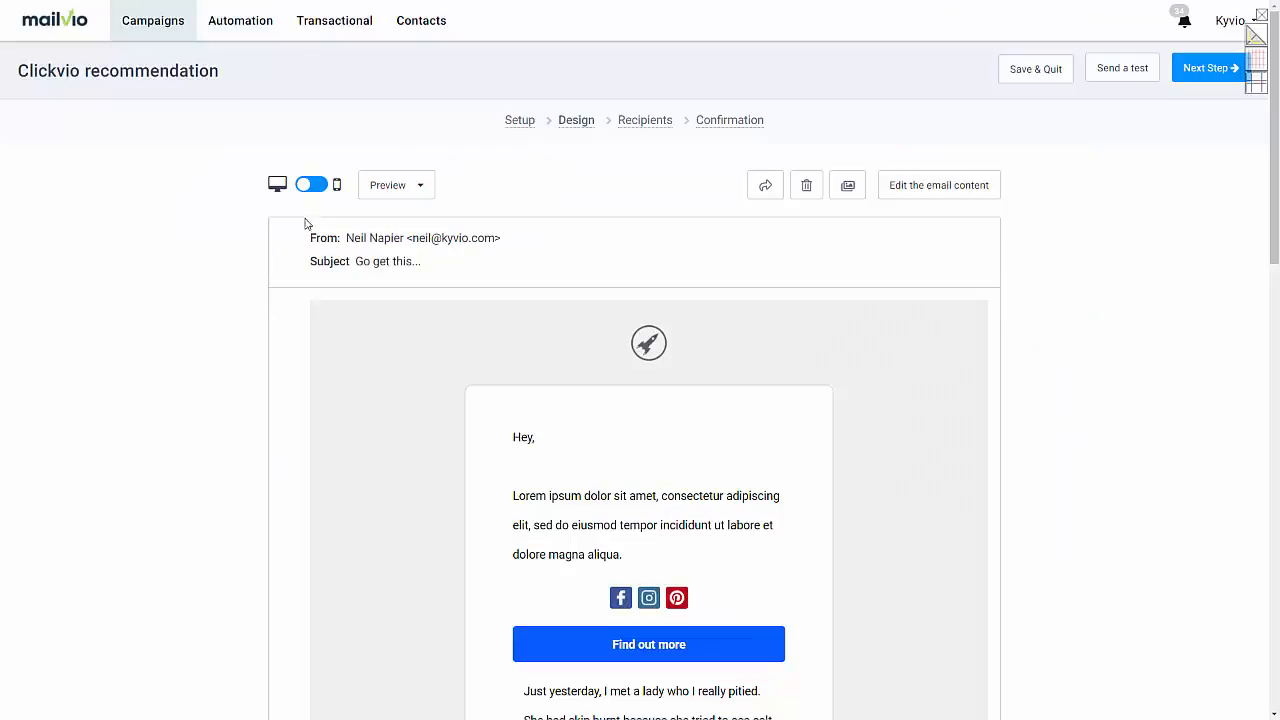
Look through the whole email in the mobile preview, and open its HTML content for editing
left_click(318, 186)
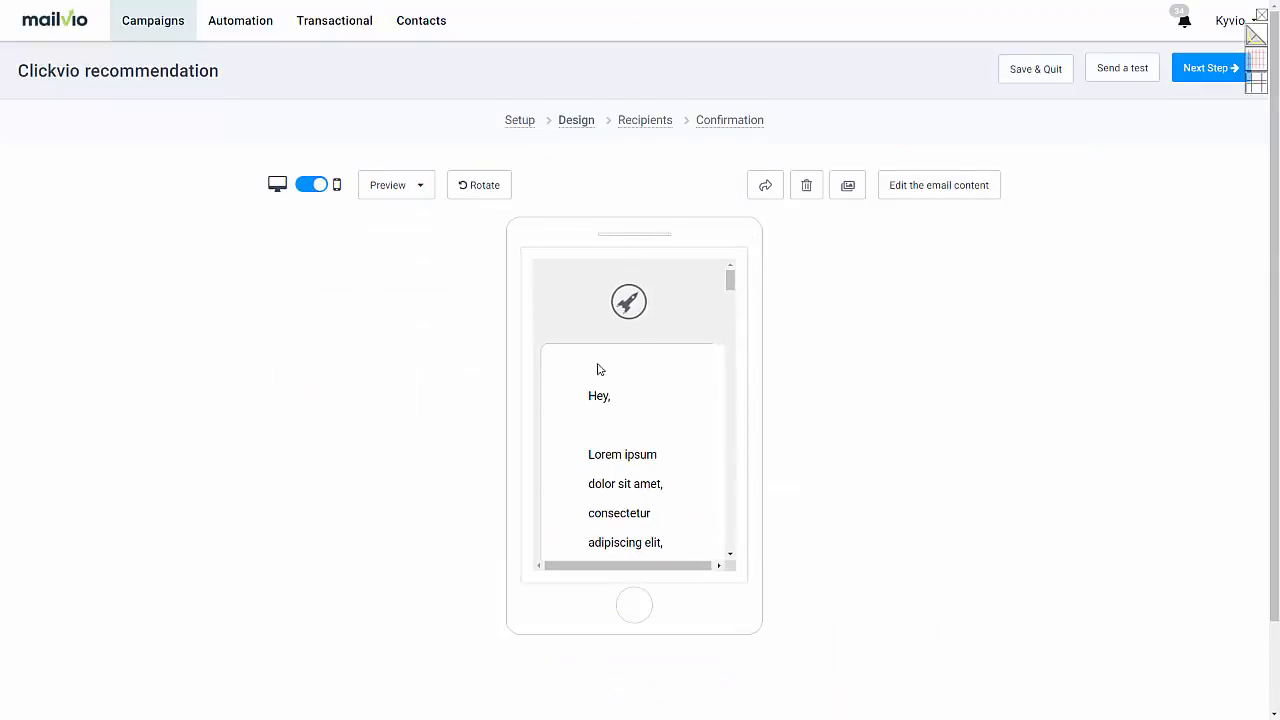
scroll(694, 357, "down", 10)
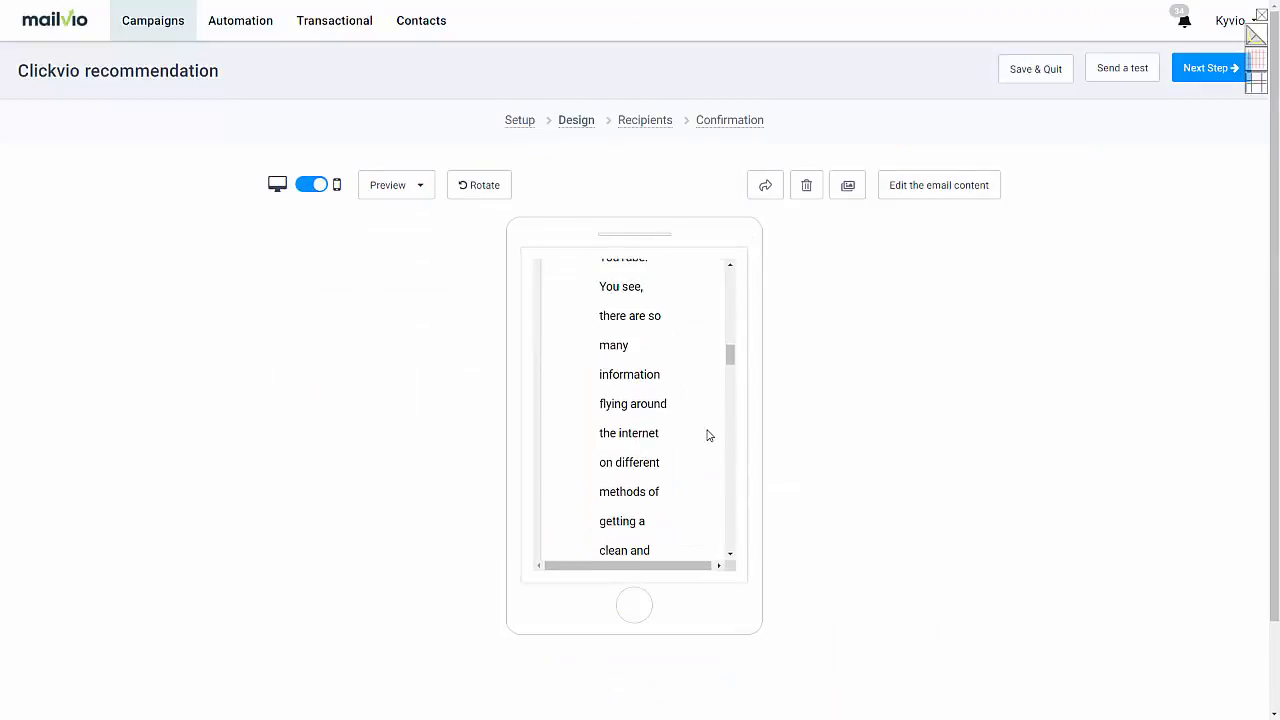
scroll(706, 436, "down", 4)
scroll(706, 437, "up", 15)
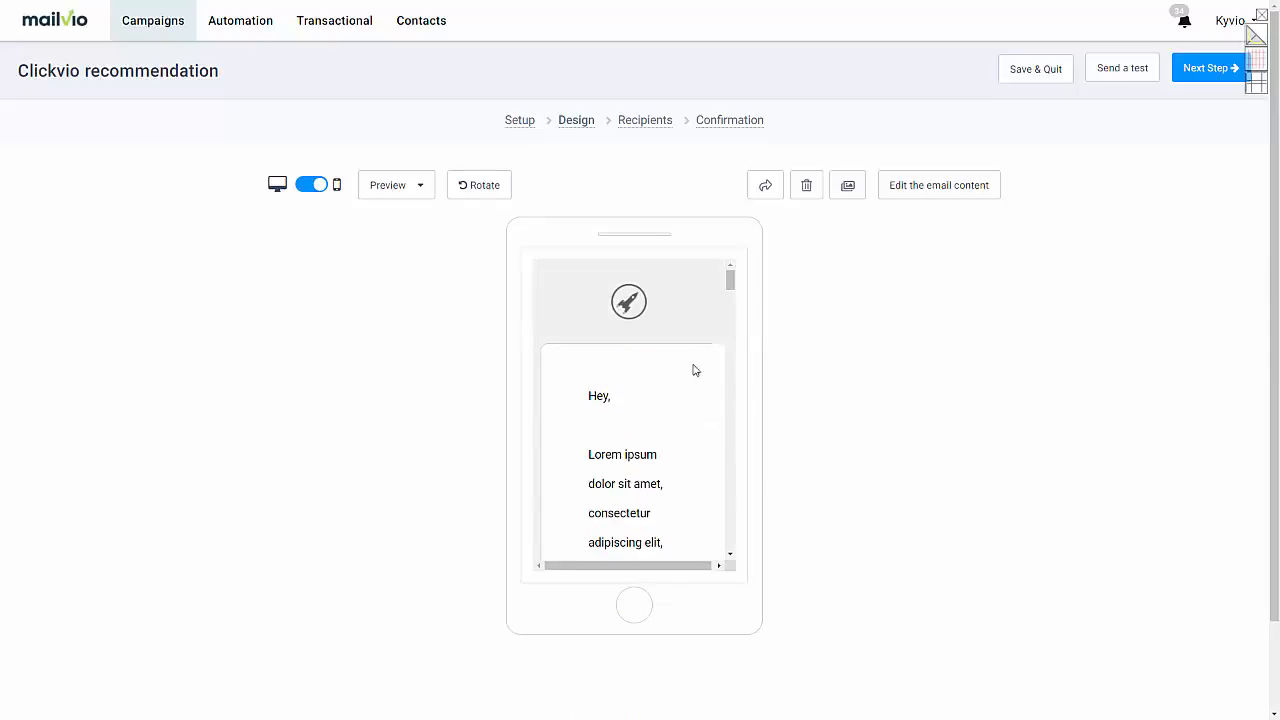
left_click(903, 196)
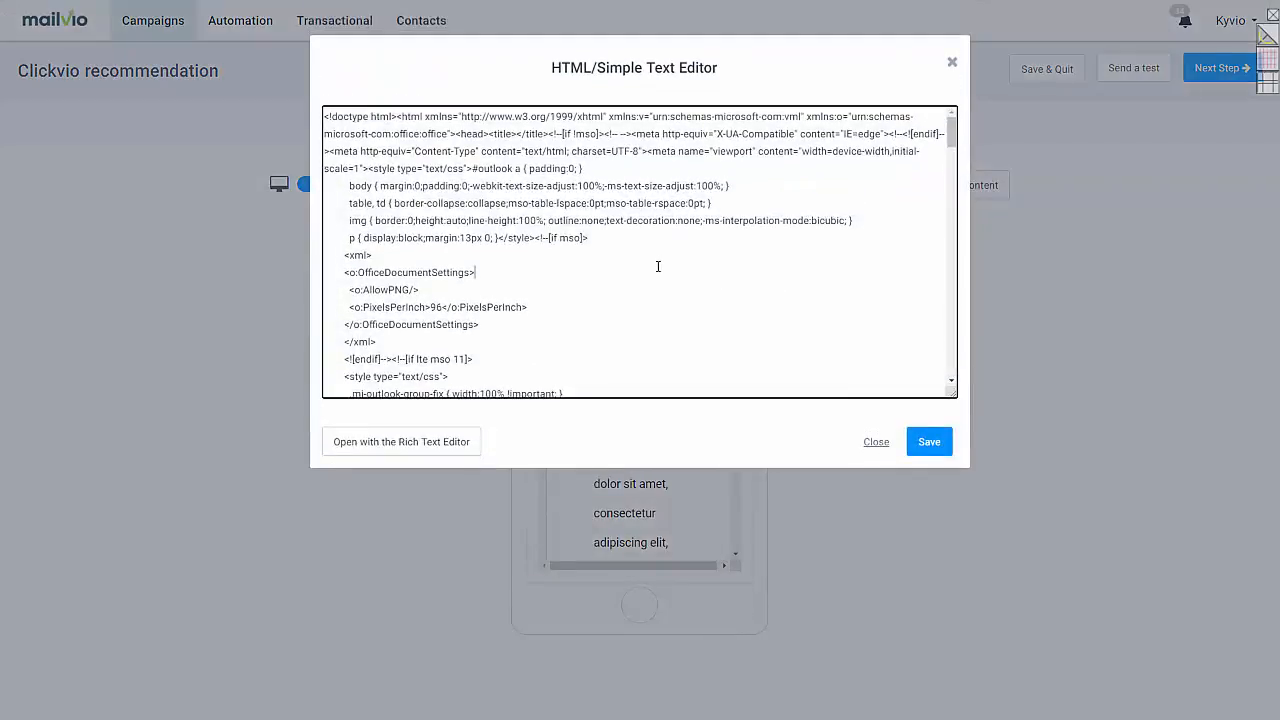
Look through the swipe copy in the email's HTML code and close the editor without saving
scroll(658, 266, "down", 15)
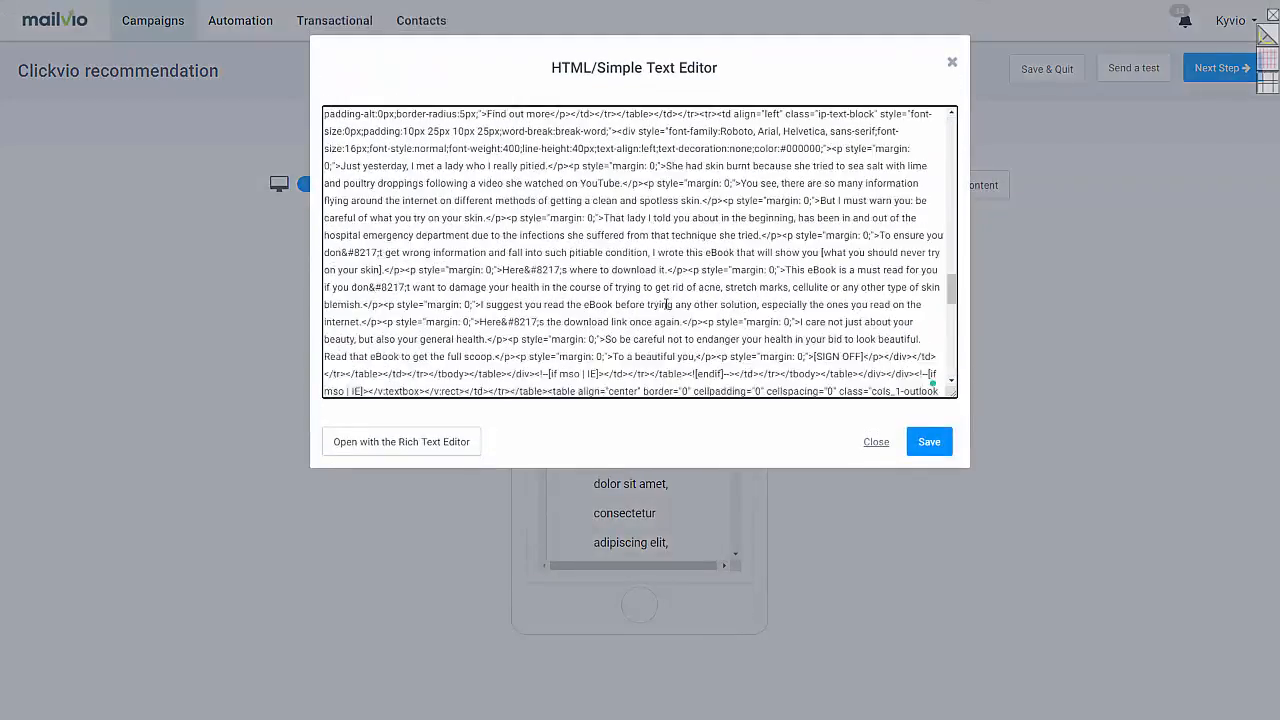
scroll(666, 304, "up", 10)
left_click(876, 441)
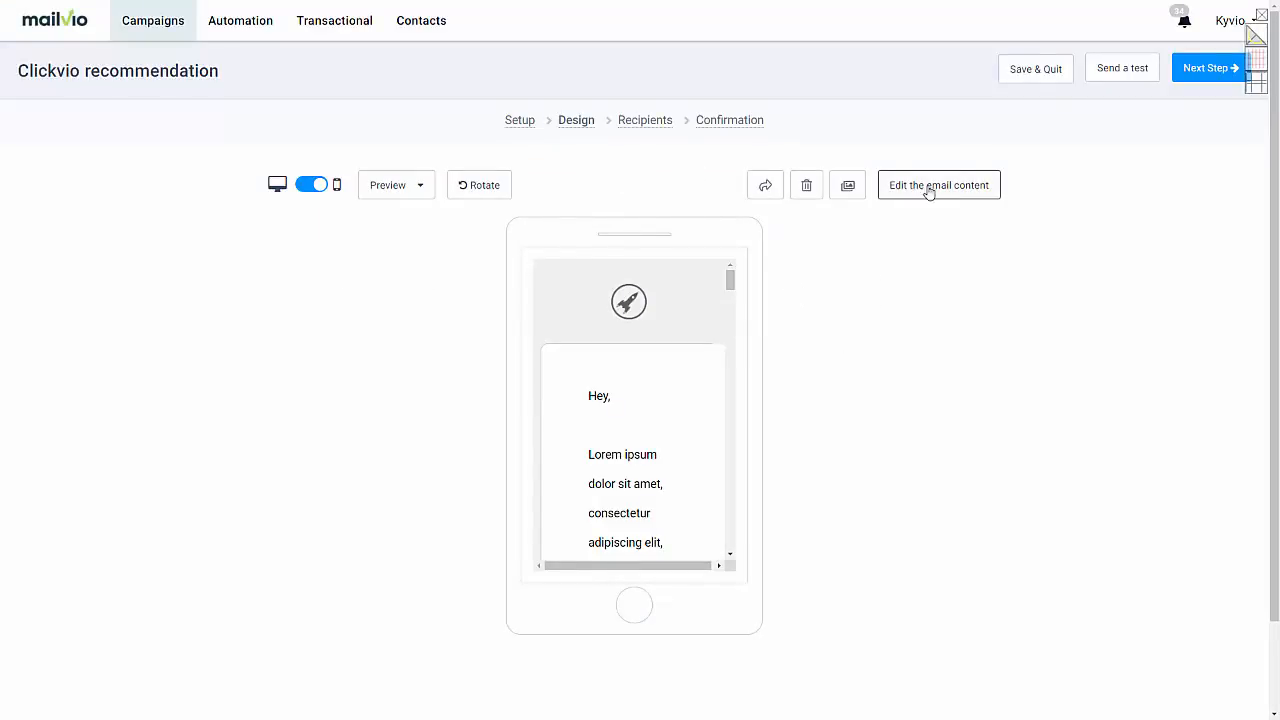
Send a test of the campaign, open the received "TEST - Go get this..." email in Zoho Mail, and display its external images
left_click(1104, 77)
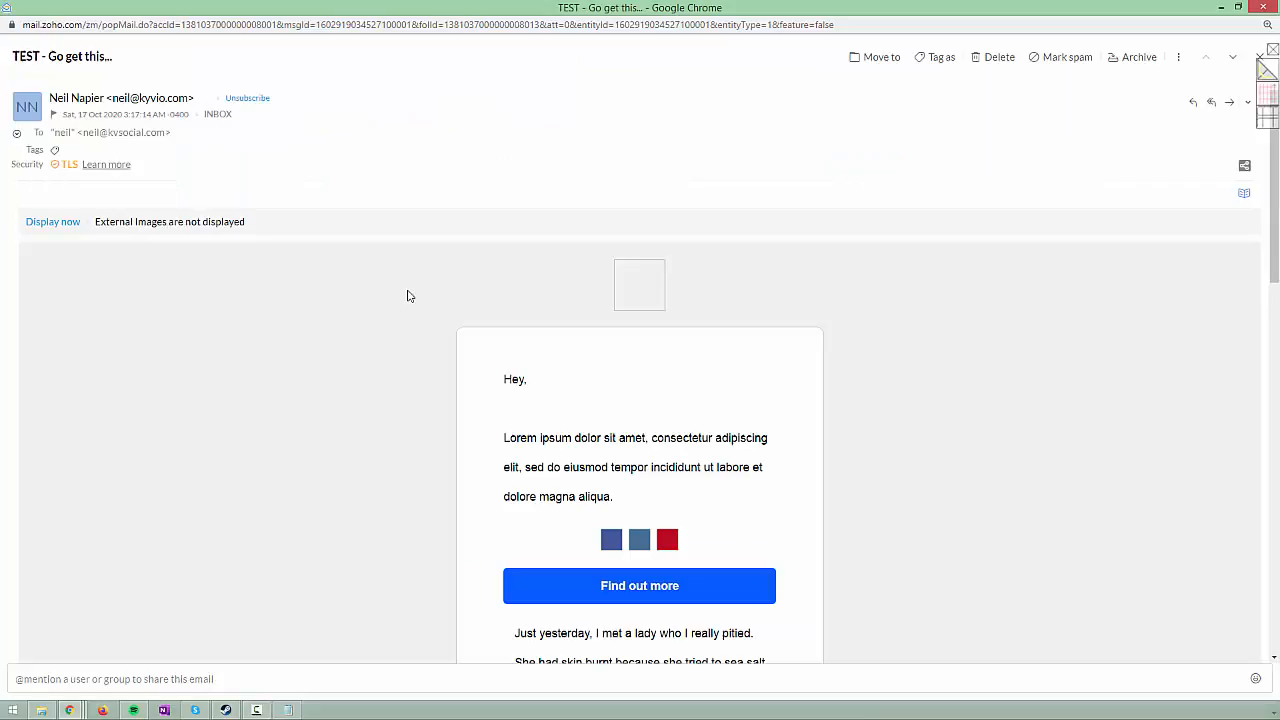
middle_click(408, 294)
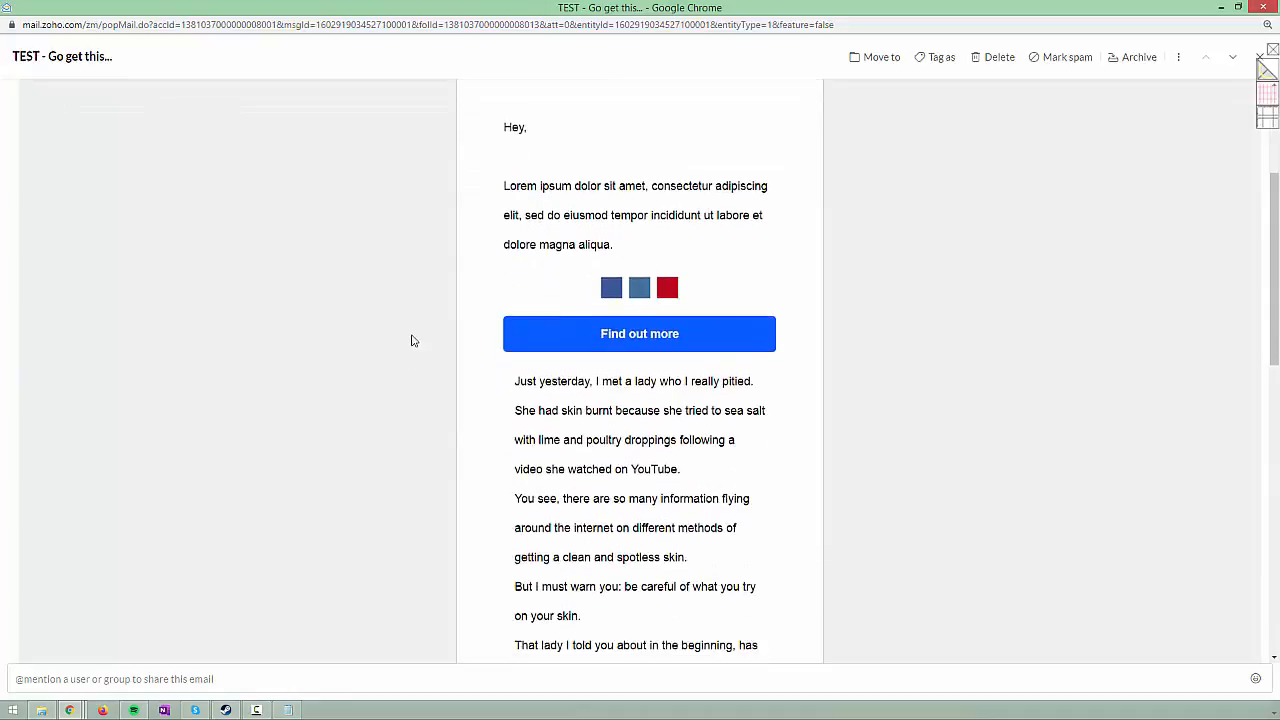
middle_click(410, 369)
scroll(420, 343, "up", 3)
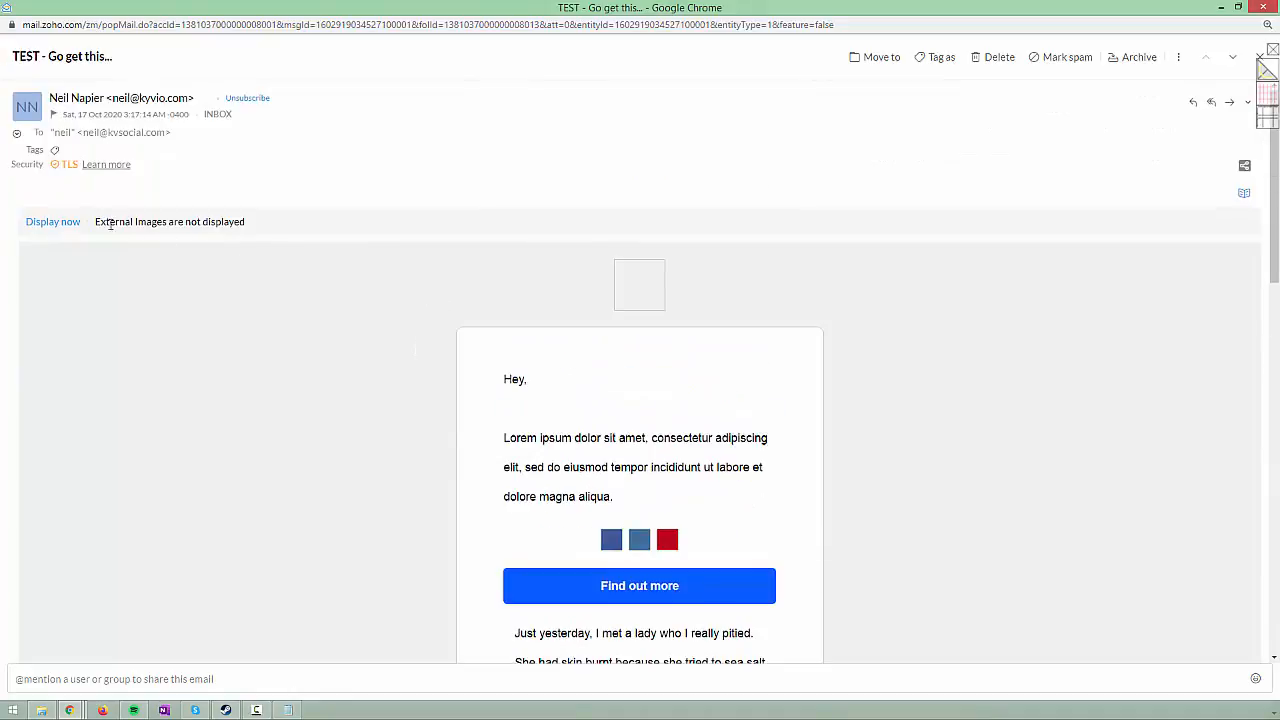
left_click(71, 227)
Examine the received test email from its logo and social icons through the body copy to the footer
scroll(440, 330, "down", 5)
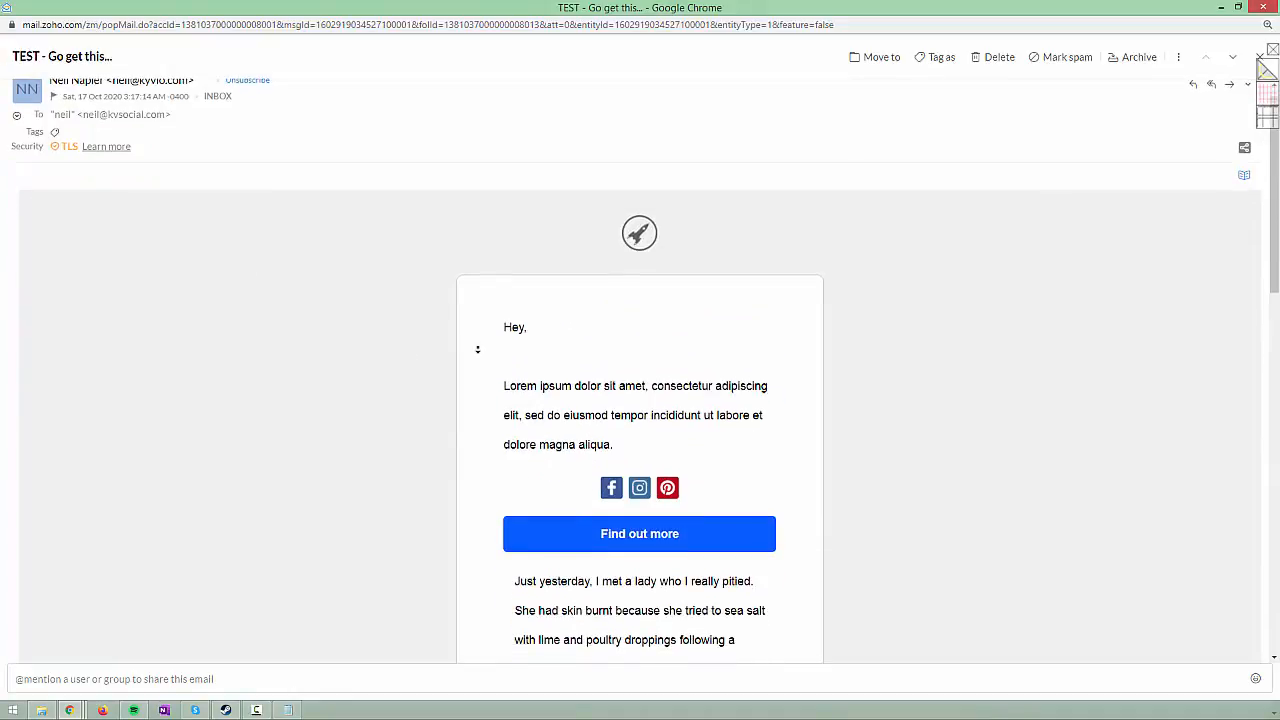
scroll(480, 380, "down", 5)
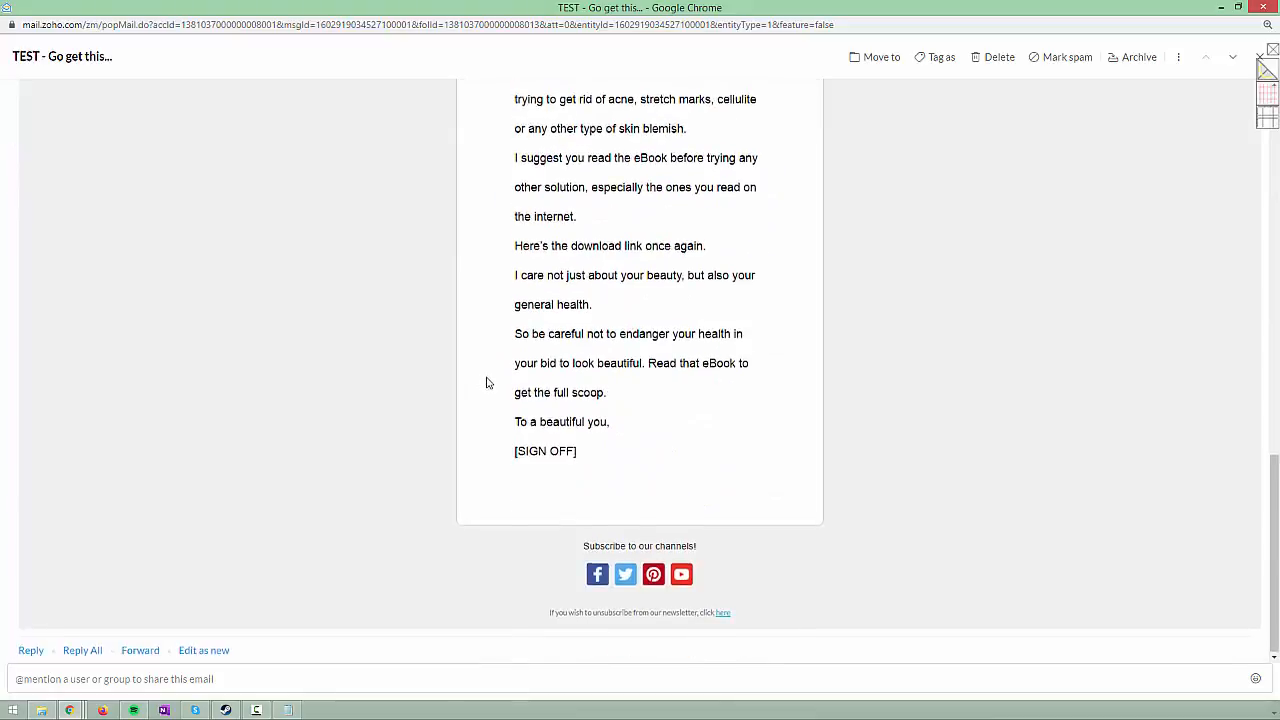
scroll(583, 246, "up", 8)
scroll(602, 219, "up", 2)
scroll(540, 290, "down", 10)
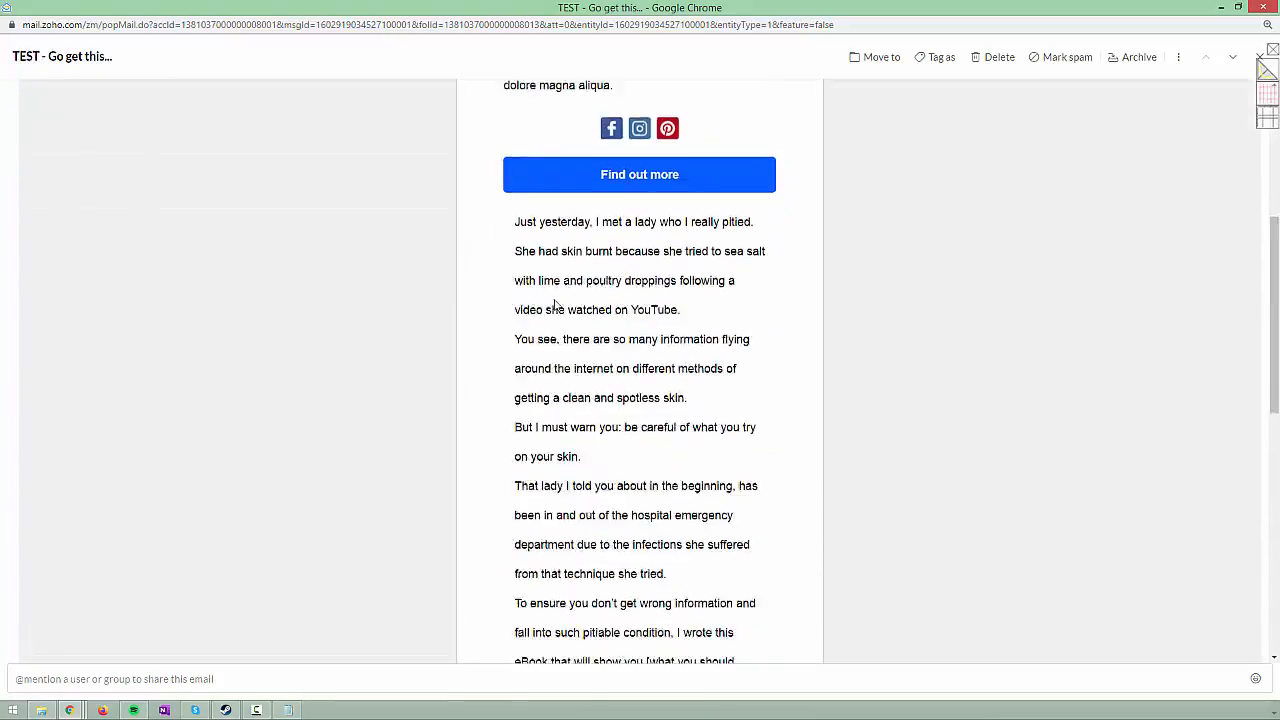